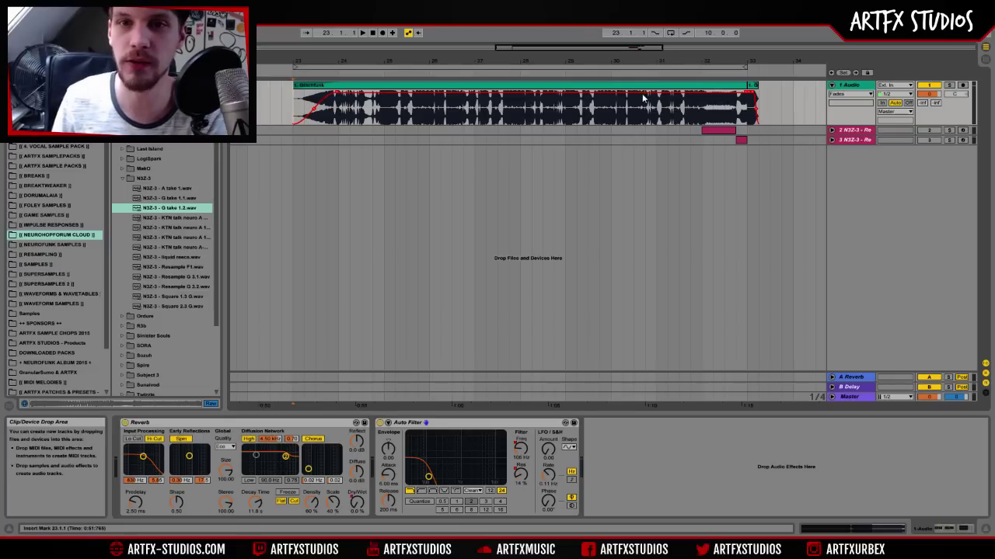
Play back the glitch audio clip on track 1 from bar 23 and place the insert marker at bar 32
{"action": "left_click", "coordinate": [341, 118]}
{"action": "left_click", "coordinate": [317, 84]}
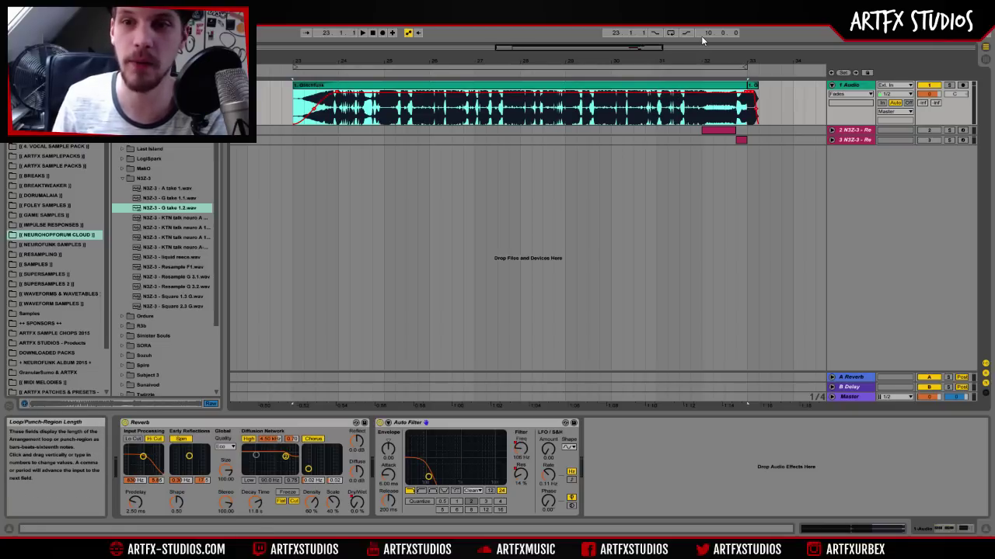
{"action": "left_click_drag", "start_coordinate": [704, 117], "coordinate": [749, 118]}
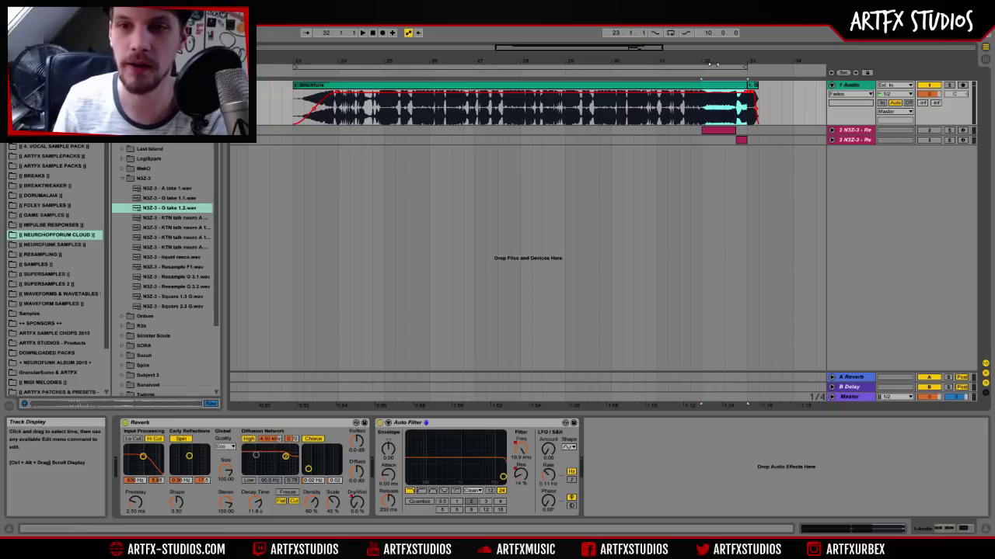
{"action": "left_click", "coordinate": [292, 98], "text": "shift"}
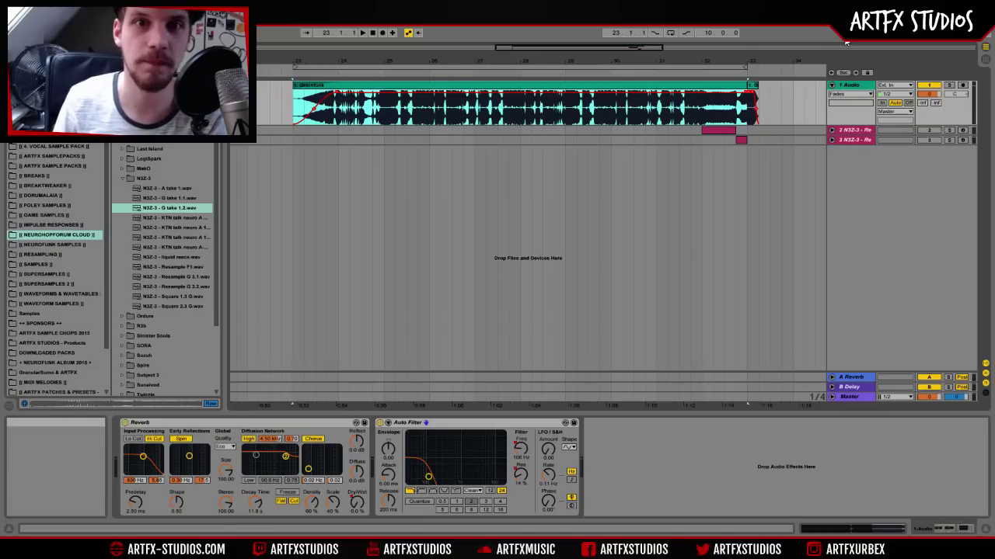
{"action": "key", "text": "space"}
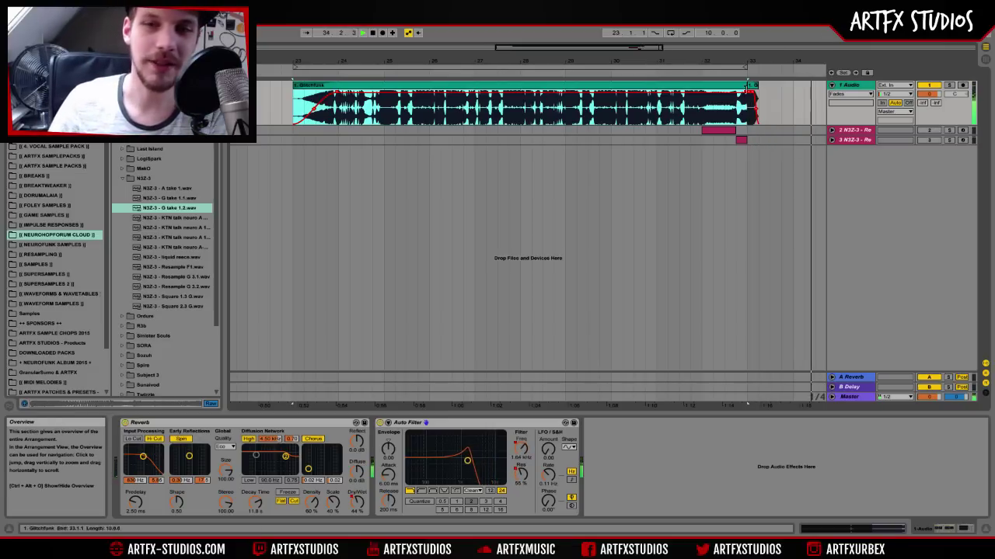
{"action": "left_click", "coordinate": [702, 119]}
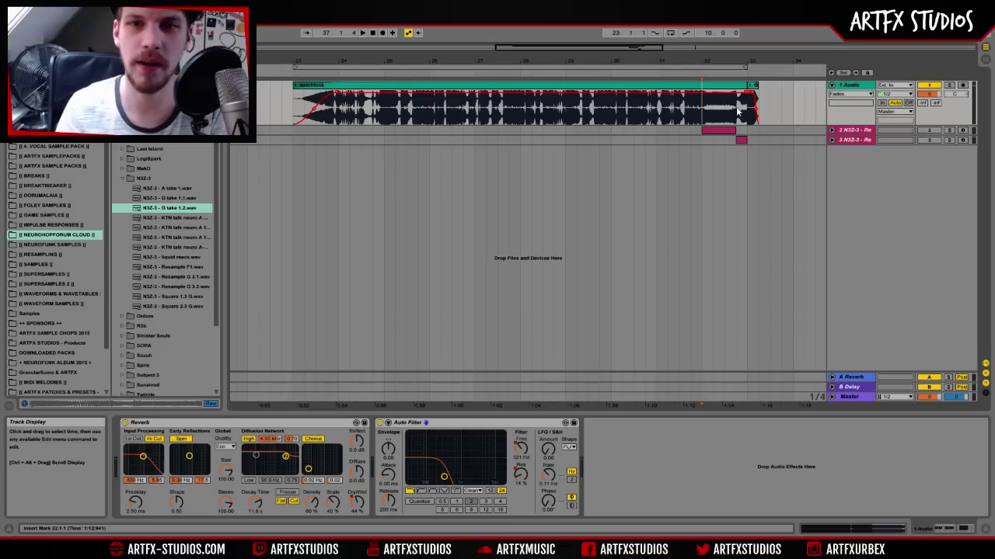
Mute audio track 1 and unfold the two N3Z-3 Resample tracks below it
{"action": "left_click", "coordinate": [857, 130]}
{"action": "left_click", "coordinate": [929, 86]}
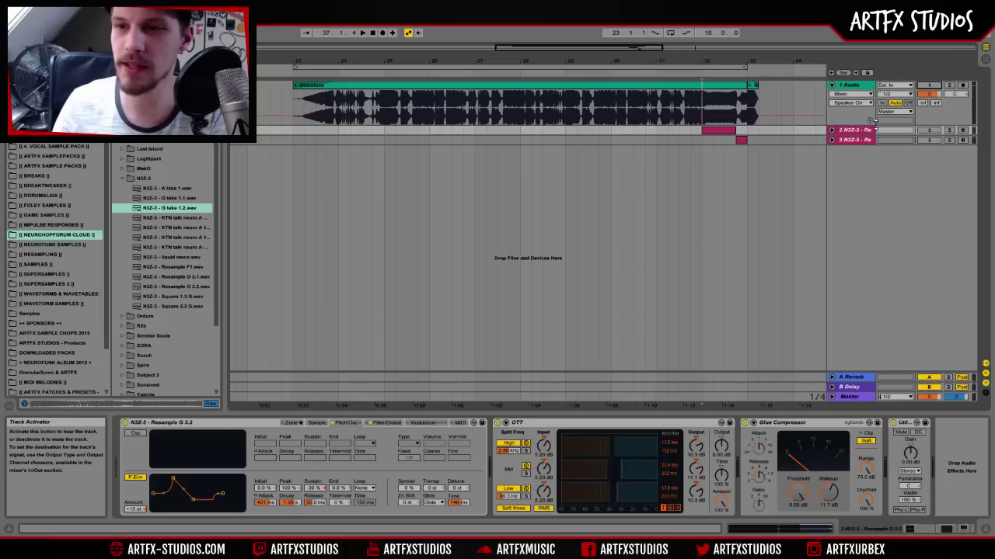
{"action": "left_click", "coordinate": [832, 129]}
{"action": "left_click", "coordinate": [831, 176]}
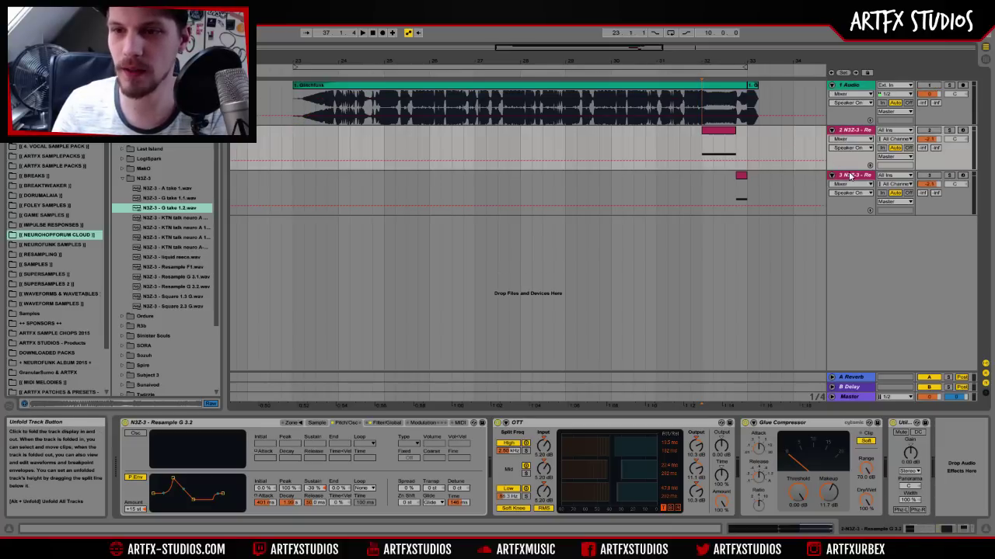
Select tracks 2 and 3 together and activate them both with solo off
{"action": "left_click", "coordinate": [853, 176]}
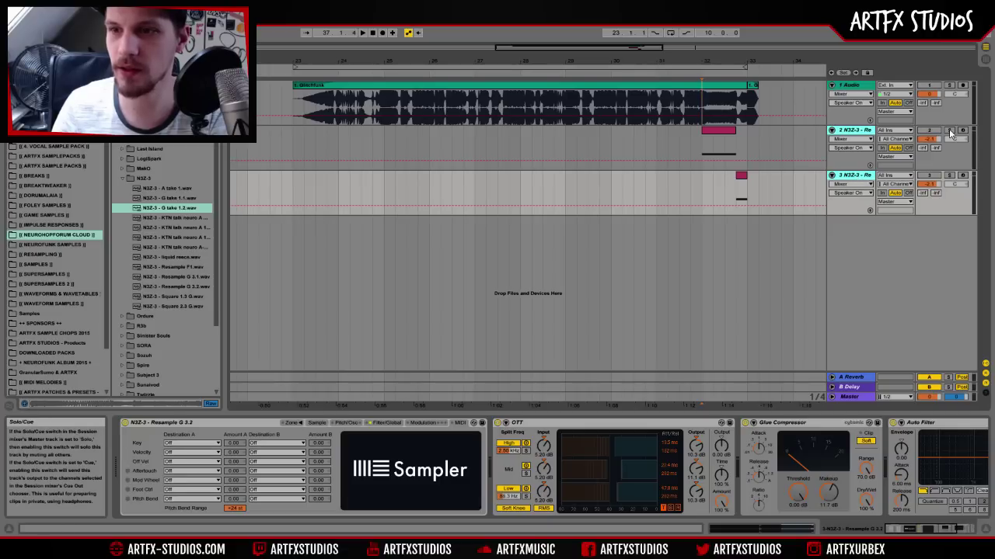
{"action": "left_click", "coordinate": [949, 131]}
{"action": "left_click", "coordinate": [930, 130]}
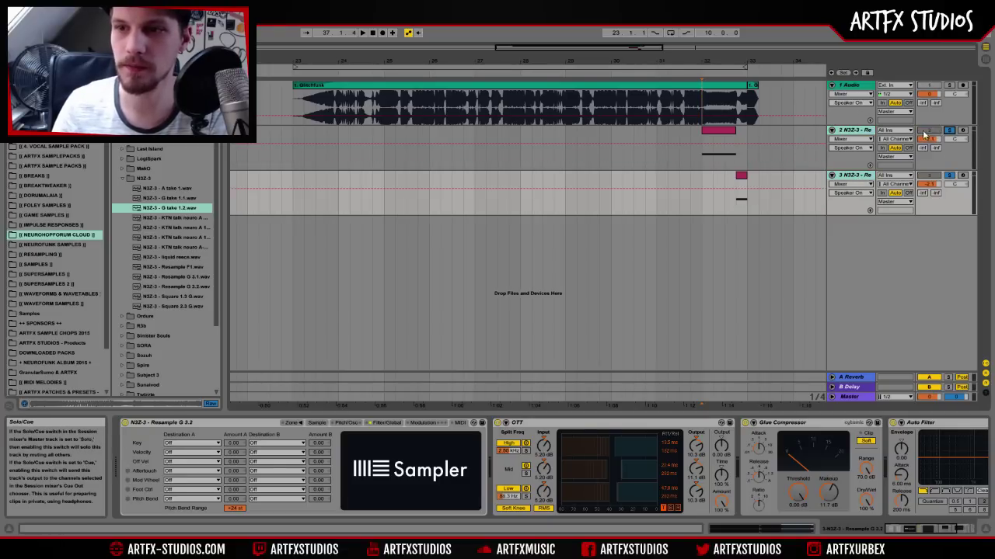
Play the MIDI clips on tracks 2 and 3 from bar 32
{"action": "left_click", "coordinate": [711, 144]}
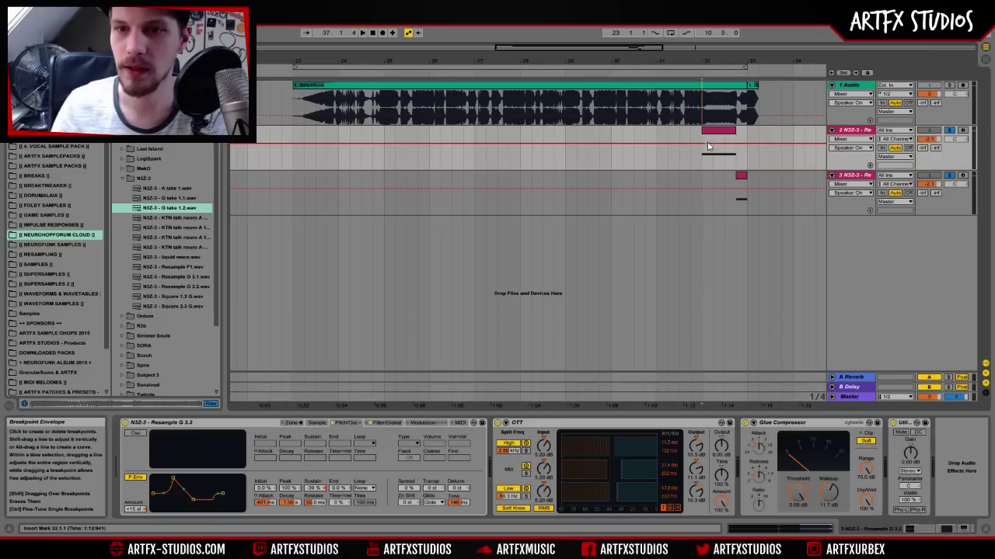
{"action": "key", "text": "space"}
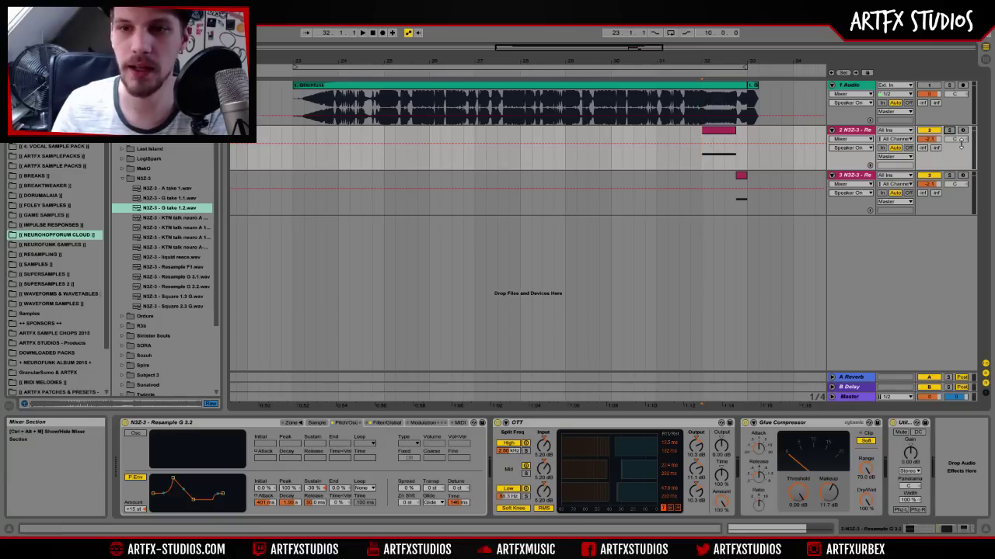
{"action": "key", "text": "space"}
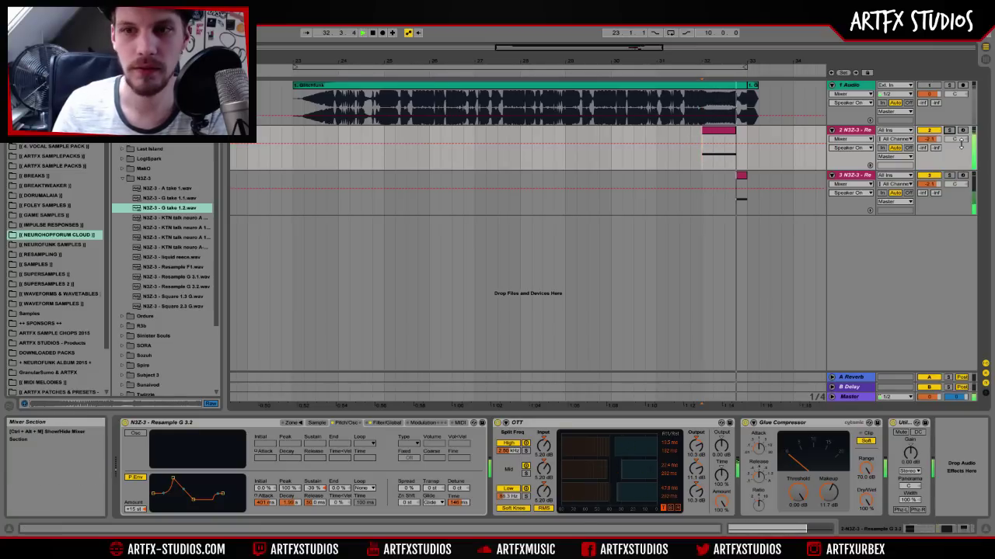
{"action": "key", "text": "space"}
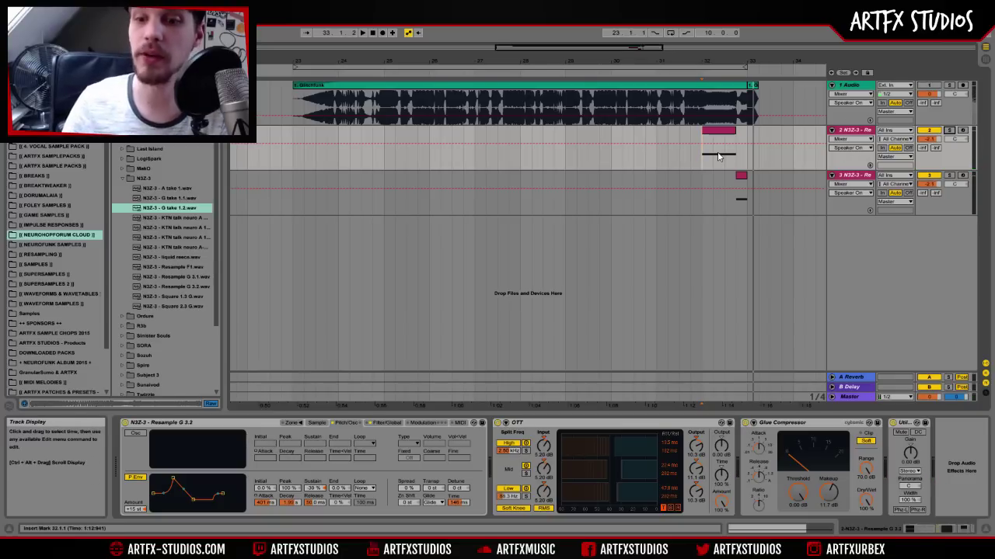
View the device chain of track 3 and return to the device chain of track 2
{"action": "left_click", "coordinate": [856, 176]}
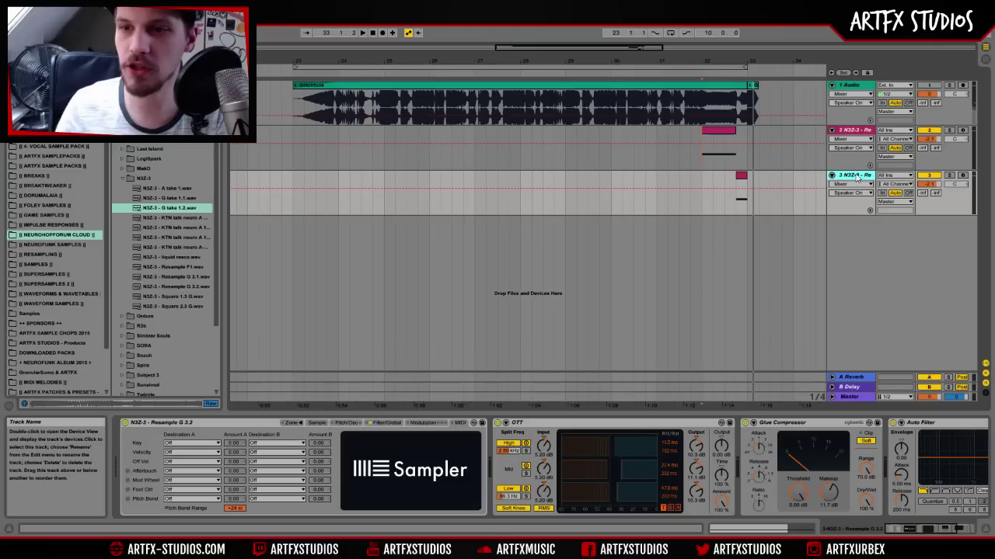
{"action": "left_click", "coordinate": [782, 146]}
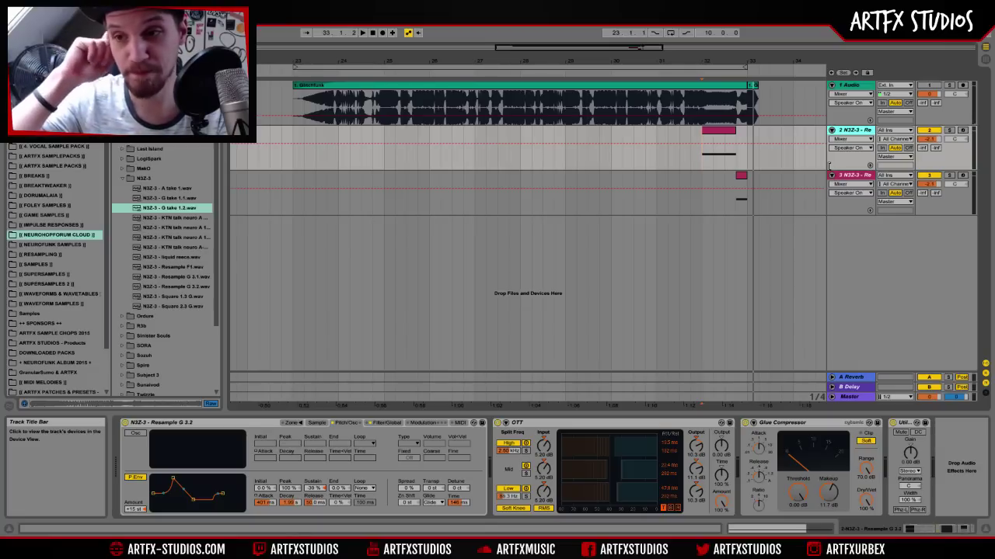
{"action": "left_click", "coordinate": [750, 130]}
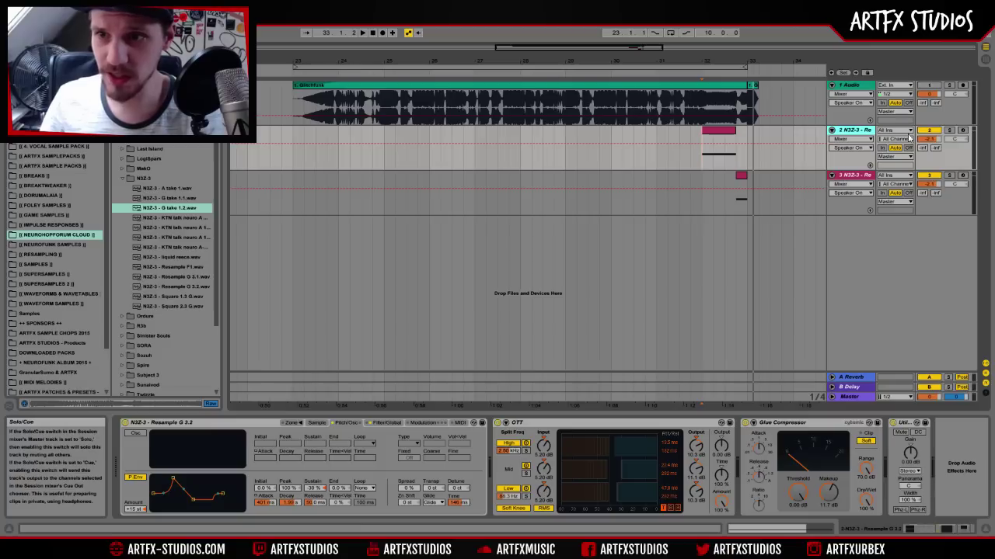
Select the MIDI clip on track 2 at bar 32 and audition it
{"action": "left_click", "coordinate": [726, 136]}
{"action": "key", "text": "space"}
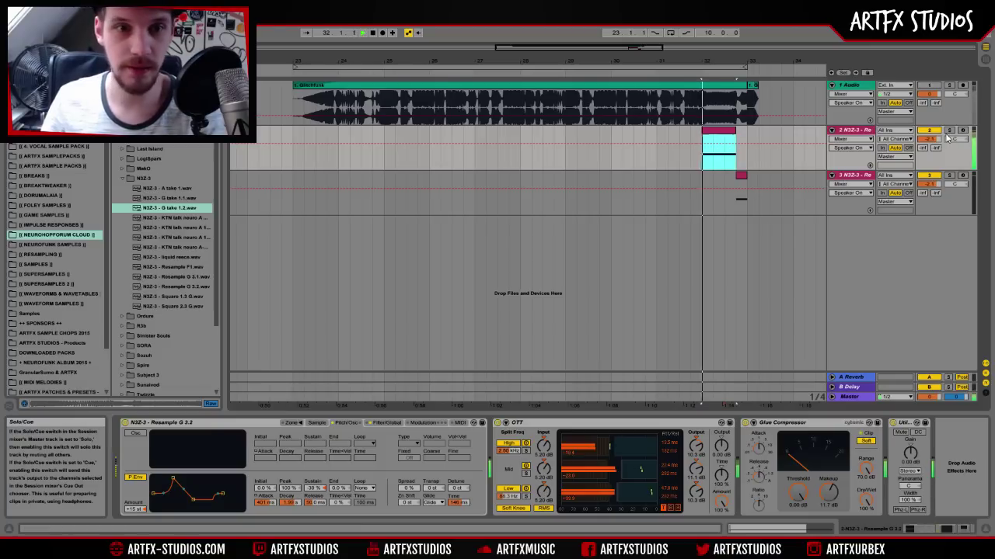
{"action": "key", "text": "space"}
{"action": "left_click", "coordinate": [949, 132]}
{"action": "left_click", "coordinate": [950, 131]}
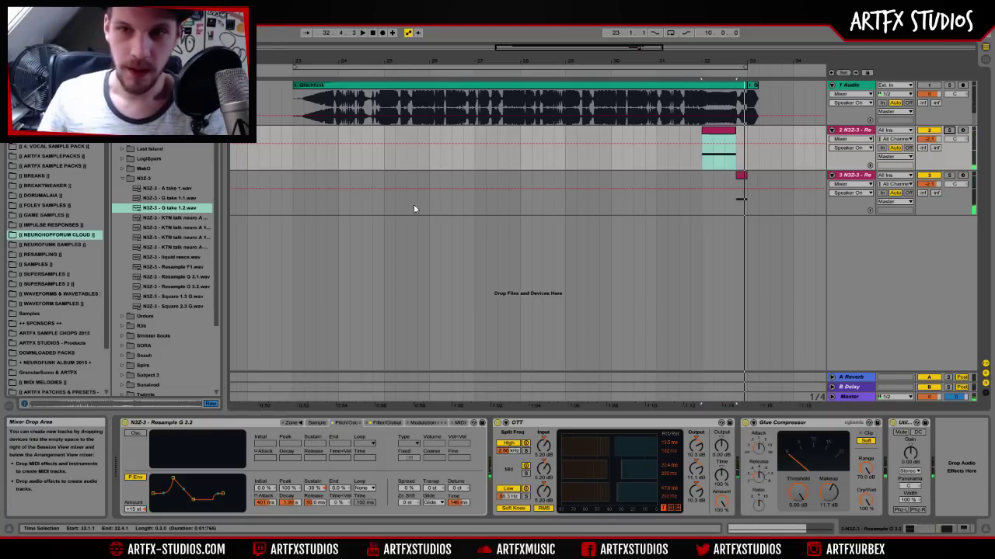
Display the Resample G 3.2 sample properties in Sampler and toggle OTT off and back on
{"action": "left_click", "coordinate": [164, 209]}
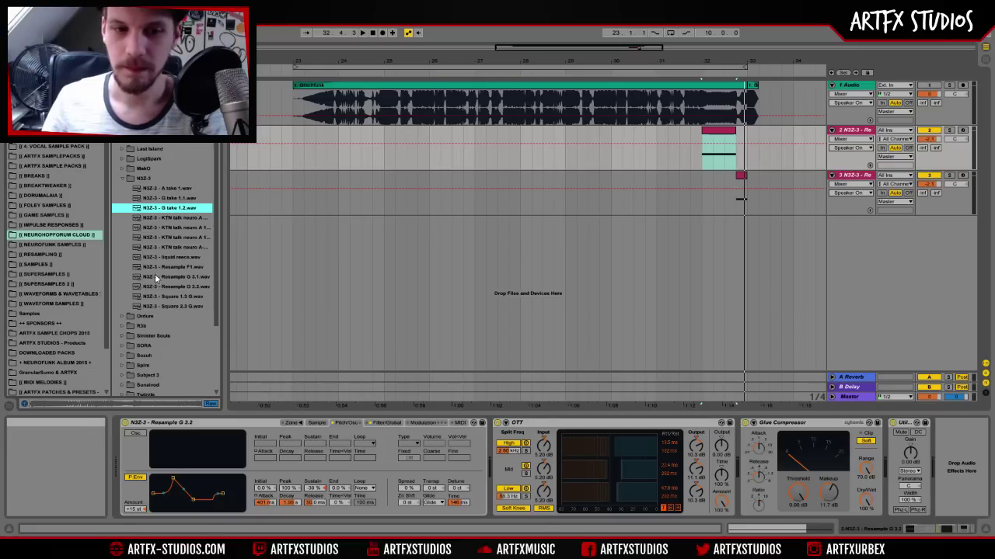
{"action": "left_click", "coordinate": [317, 423]}
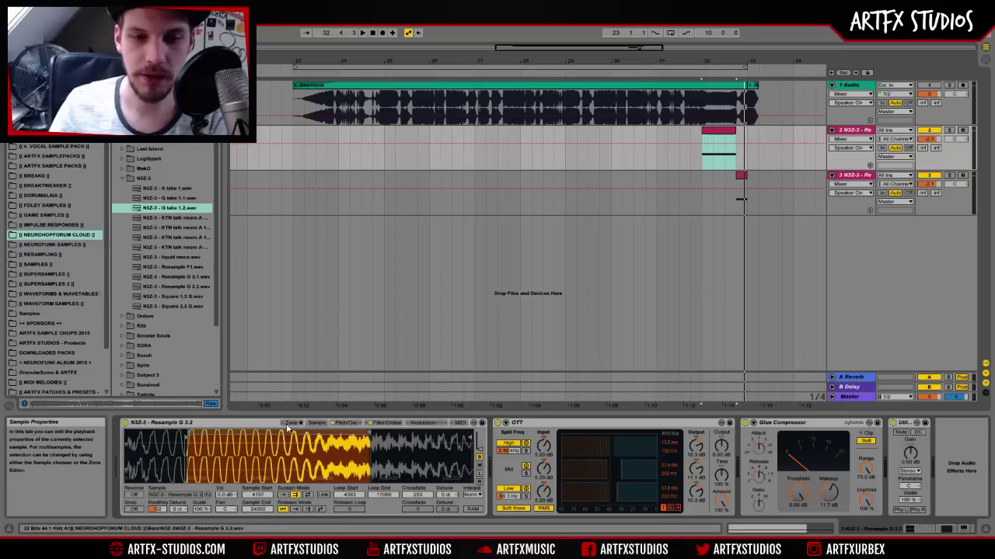
{"action": "left_click", "coordinate": [497, 423]}
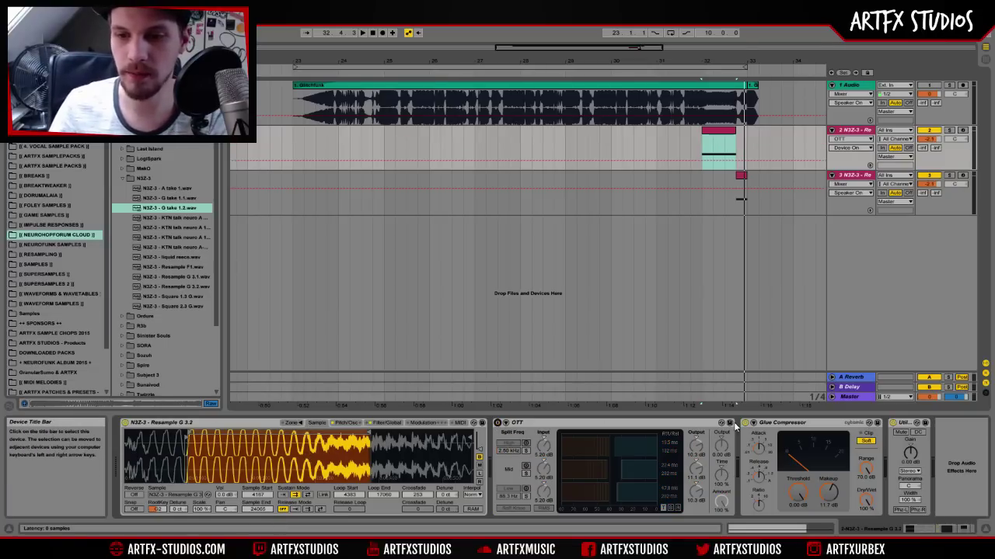
{"action": "left_click", "coordinate": [497, 423]}
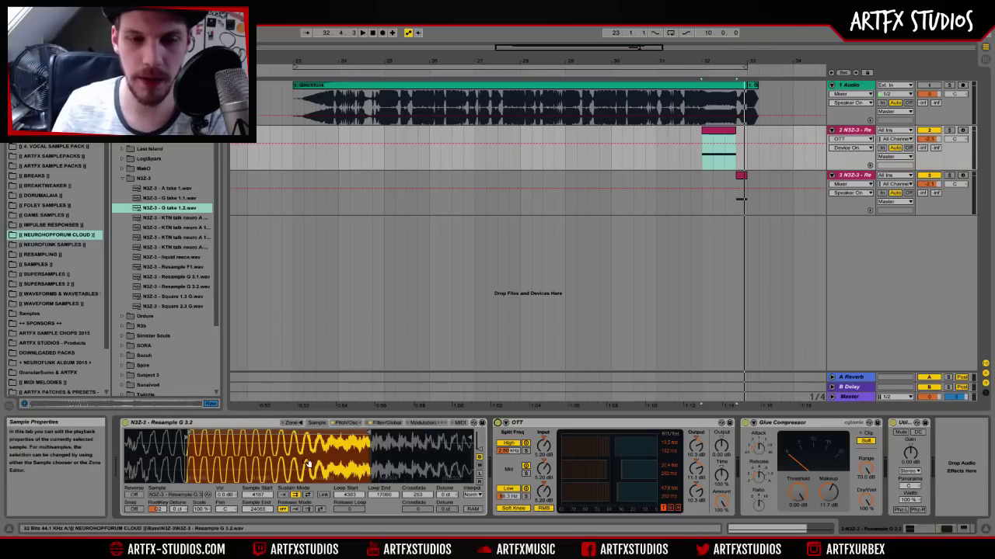
Toggle Sampler's Sustain Mode between no loop and forward loop, ending on forward loop
{"action": "left_click", "coordinate": [284, 496]}
{"action": "left_click", "coordinate": [296, 496]}
{"action": "left_click", "coordinate": [283, 496]}
{"action": "left_click", "coordinate": [298, 496]}
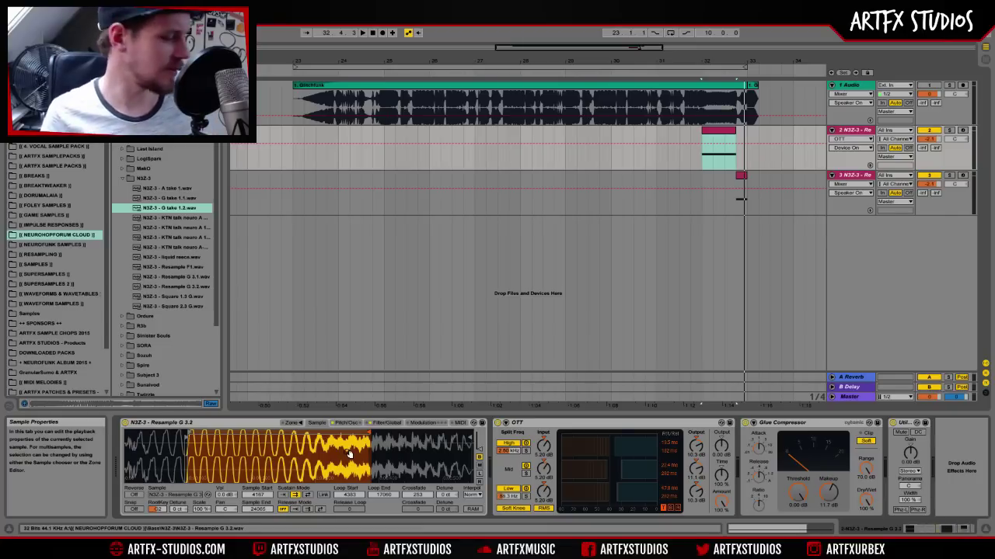
Arm track 2 and try a shorter sustain loop in Sampler, restoring the loop end to 17060
{"action": "left_click", "coordinate": [963, 131]}
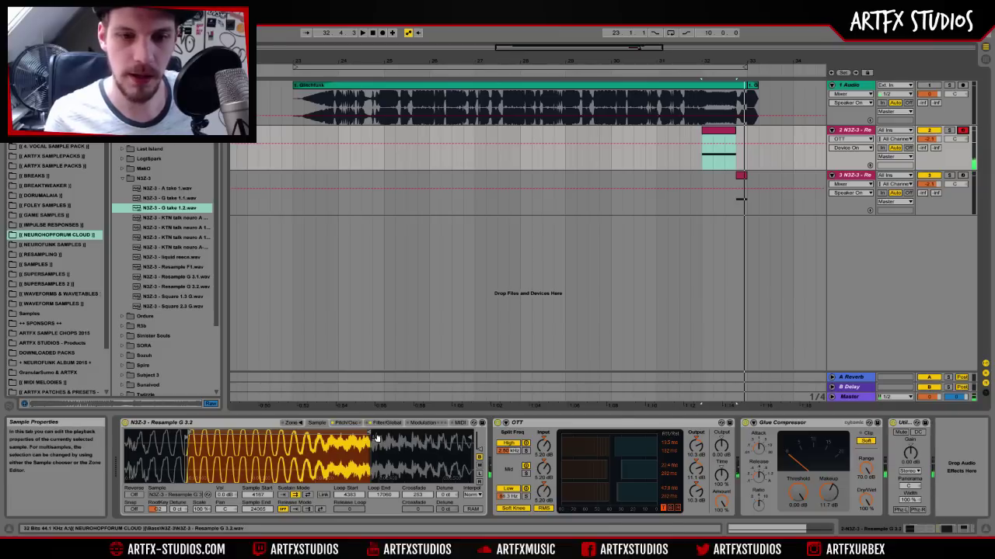
{"action": "left_click_drag", "start_coordinate": [369, 439], "coordinate": [276, 447]}
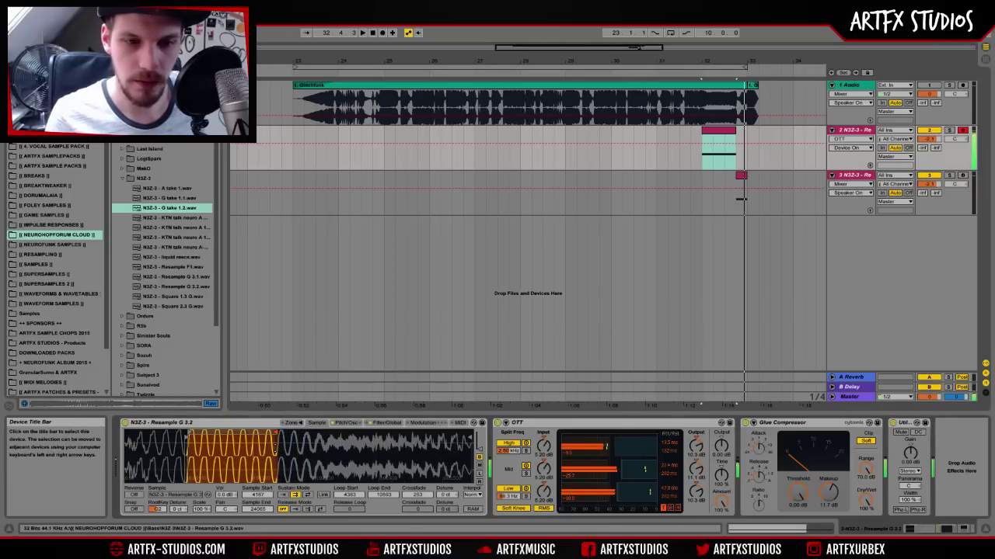
{"action": "mouse_move", "coordinate": [276, 447]}
{"action": "left_mouse_down"}
{"action": "mouse_move", "coordinate": [461, 446]}
{"action": "mouse_move", "coordinate": [358, 446]}
{"action": "mouse_move", "coordinate": [338, 470]}
{"action": "left_mouse_up"}
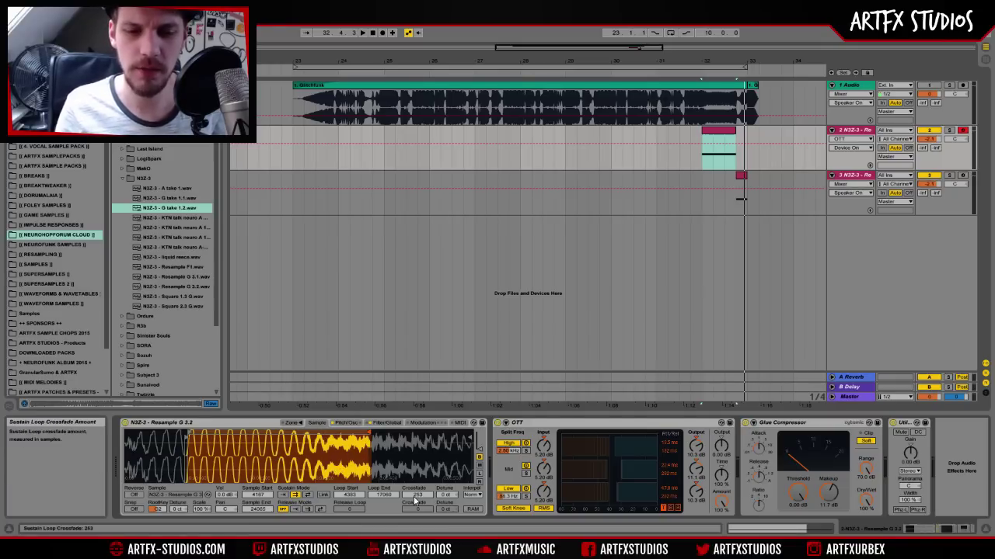
{"action": "left_click", "coordinate": [416, 495]}
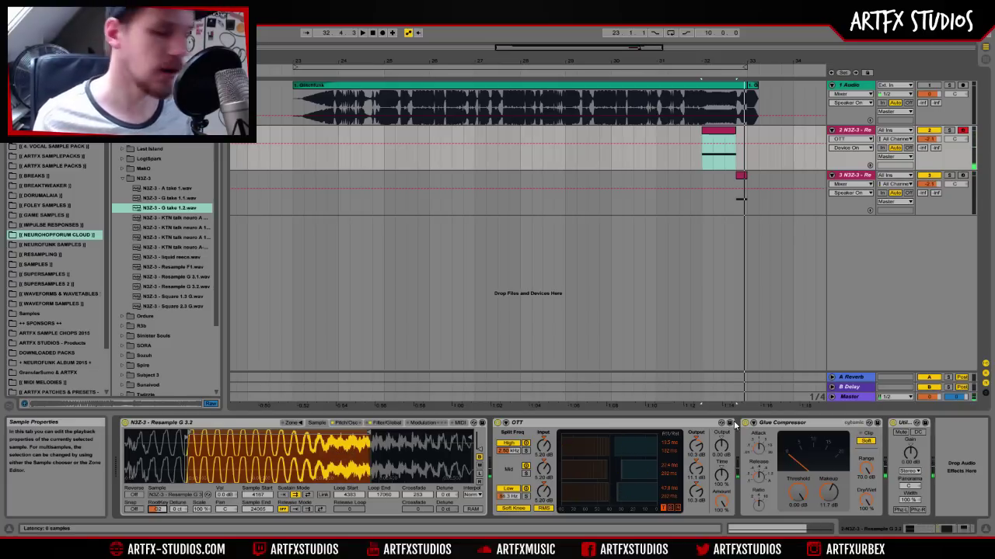
Turn off Sampler's pitch envelope and look over the filter and global settings
{"action": "left_click", "coordinate": [347, 422]}
{"action": "left_click", "coordinate": [137, 477]}
{"action": "left_click", "coordinate": [387, 423]}
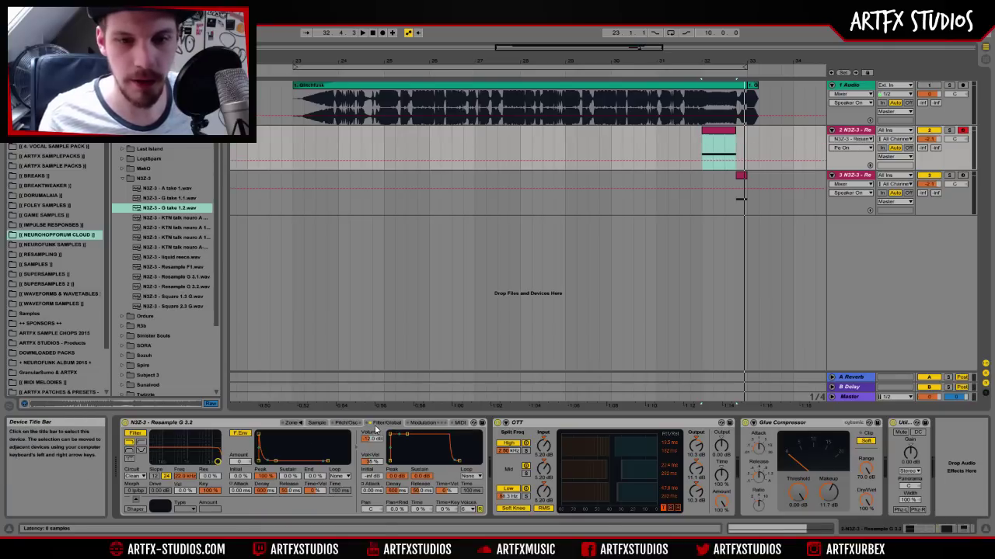
{"action": "left_click", "coordinate": [352, 424]}
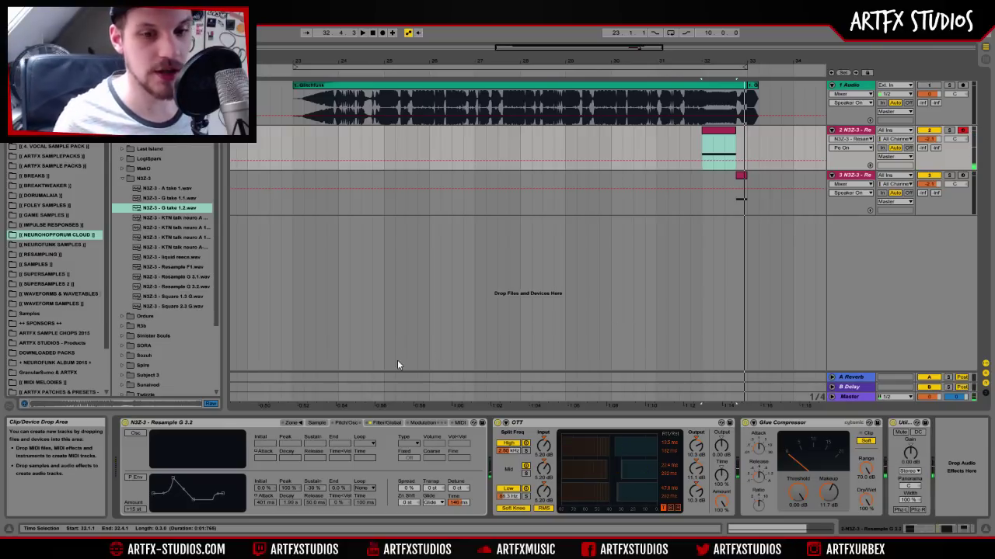
Lengthen Sampler's glide time in the pitch and oscillator settings
{"action": "left_click", "coordinate": [322, 423]}
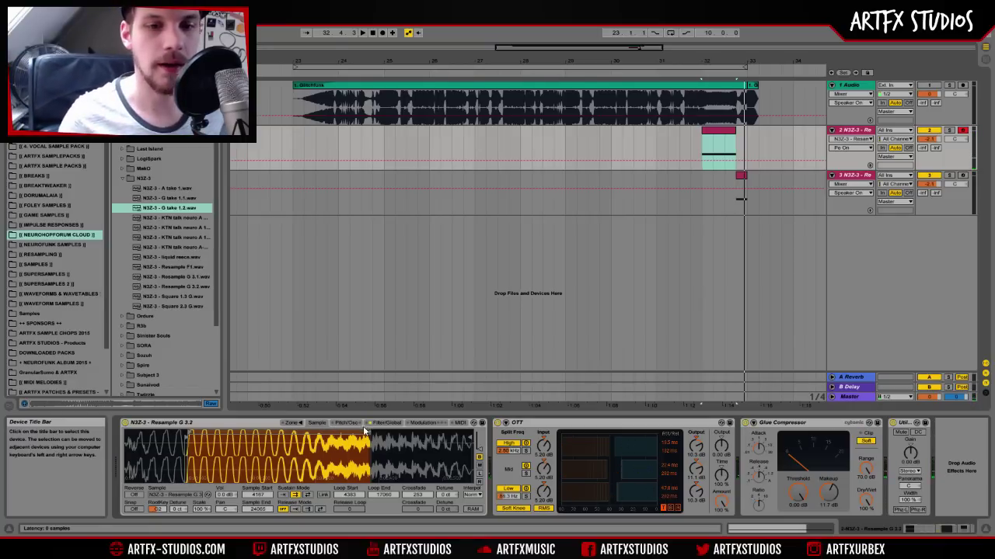
{"action": "left_click", "coordinate": [349, 424]}
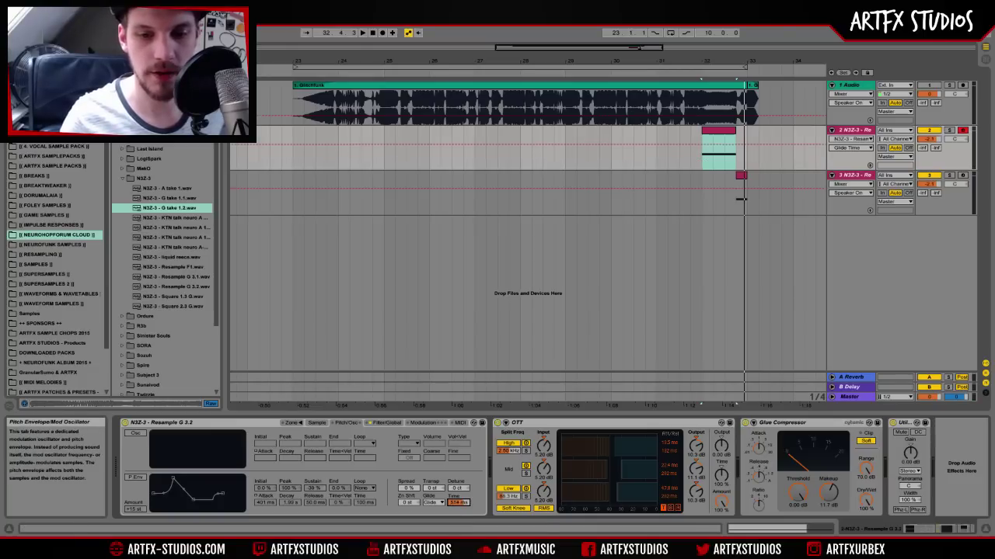
{"action": "left_click_drag", "start_coordinate": [458, 502], "coordinate": [459, 496]}
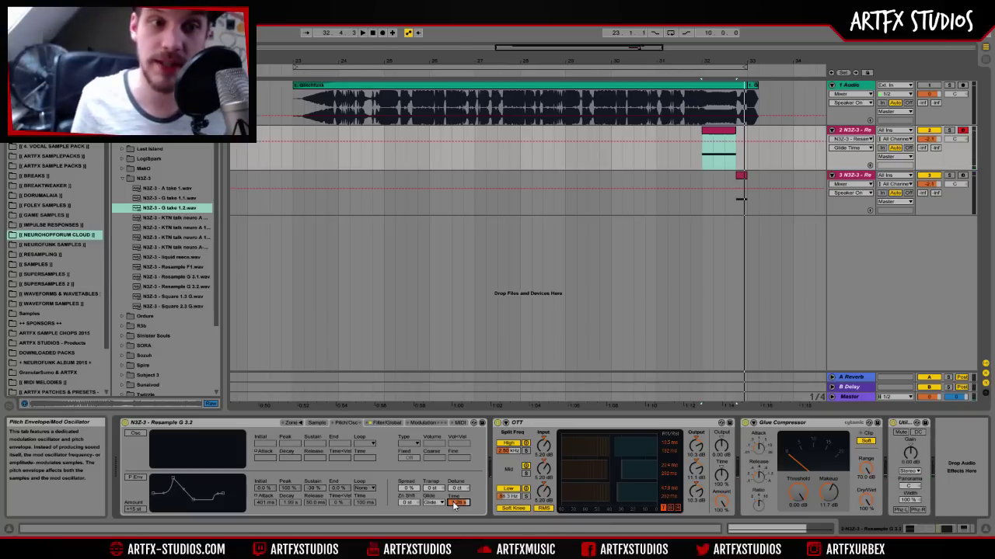
Return to the sample waveform in Sampler and compare the sound with OTT bypassed and enabled
{"action": "left_click", "coordinate": [319, 422]}
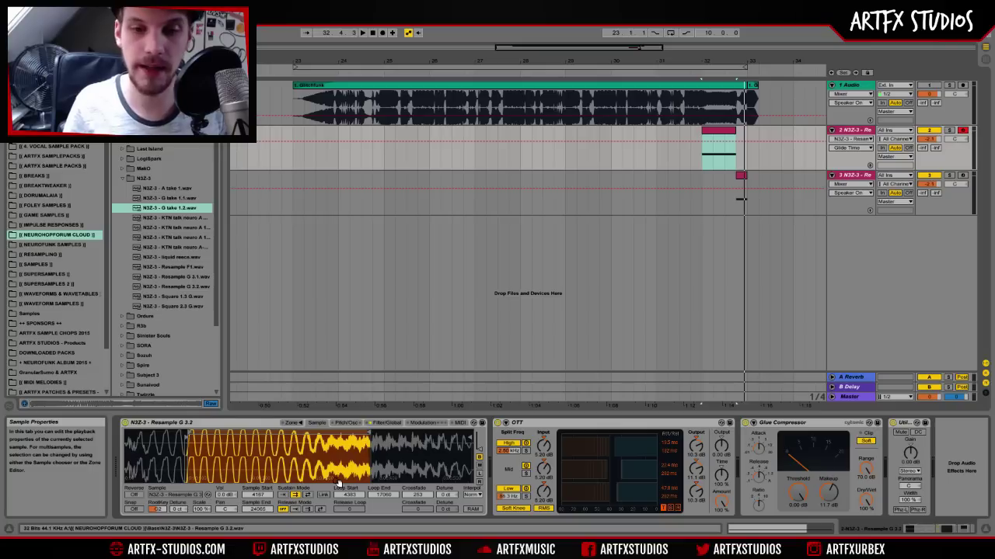
{"action": "left_click", "coordinate": [497, 423]}
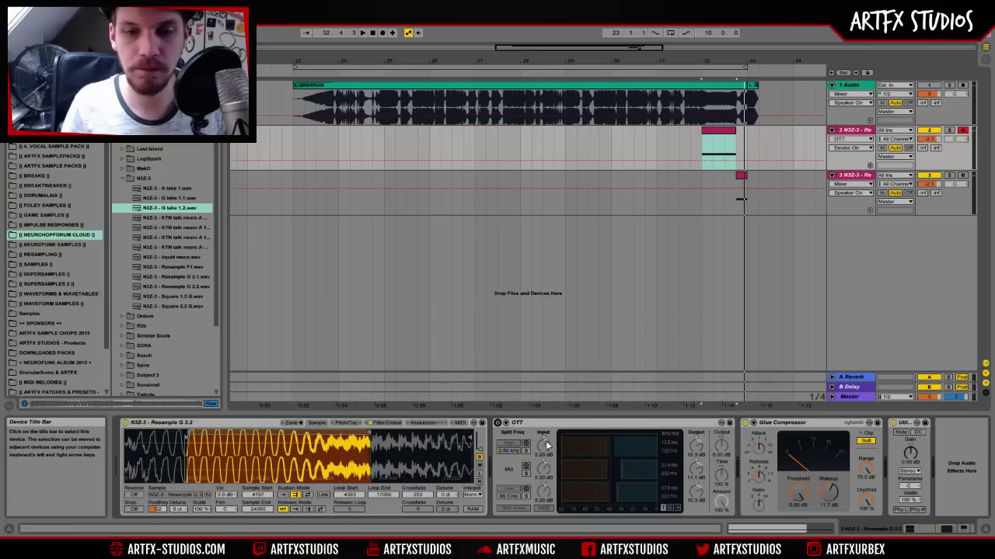
{"action": "left_click", "coordinate": [497, 423]}
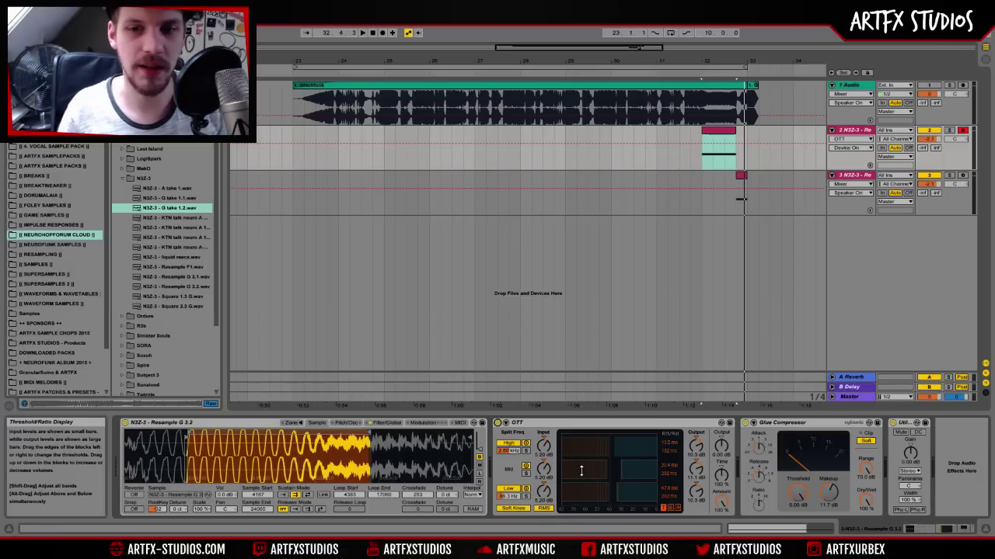
Delete the Utility device at the end of track 2's device chain
{"action": "left_click", "coordinate": [789, 430]}
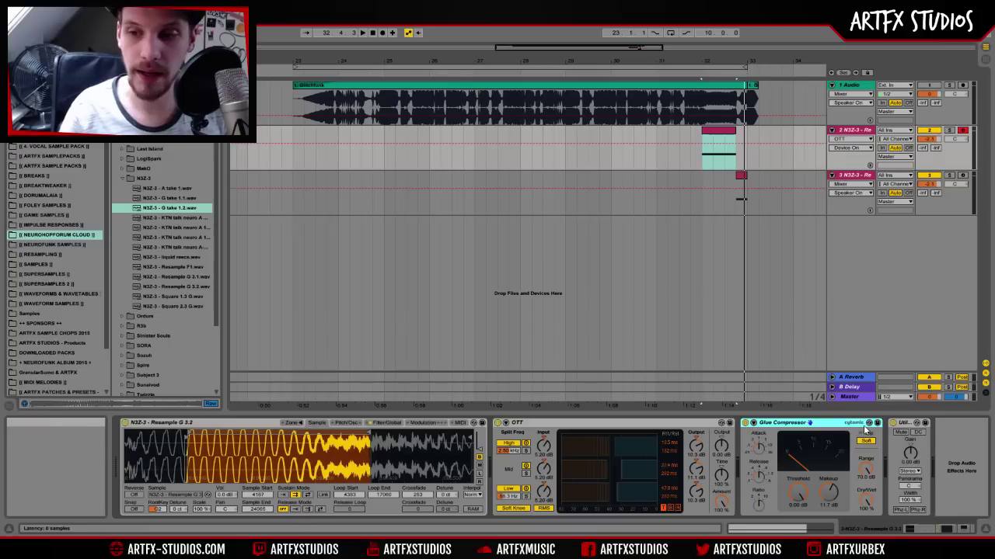
{"action": "left_click", "coordinate": [905, 427]}
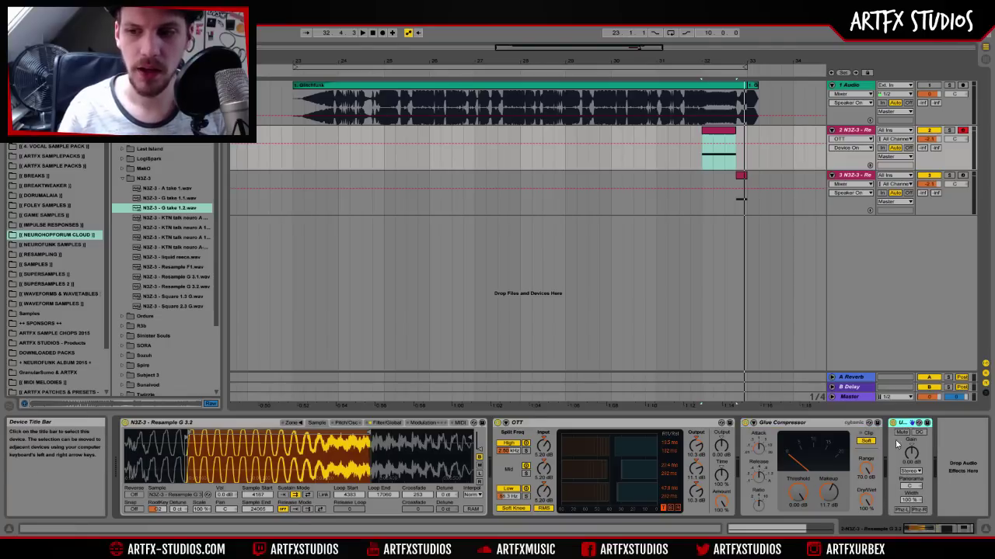
{"action": "right_click", "coordinate": [910, 454]}
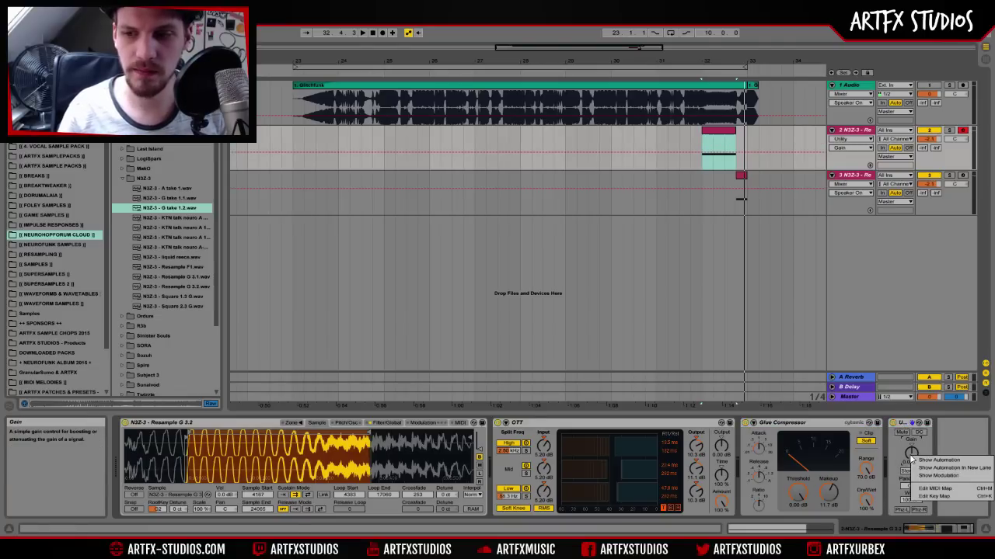
{"action": "left_click", "coordinate": [903, 423]}
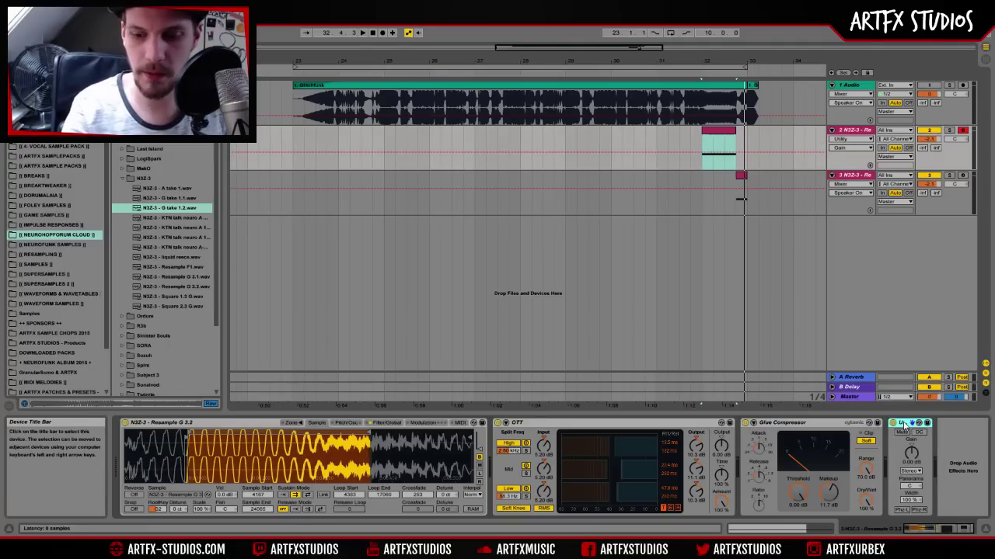
{"action": "key", "text": "Delete"}
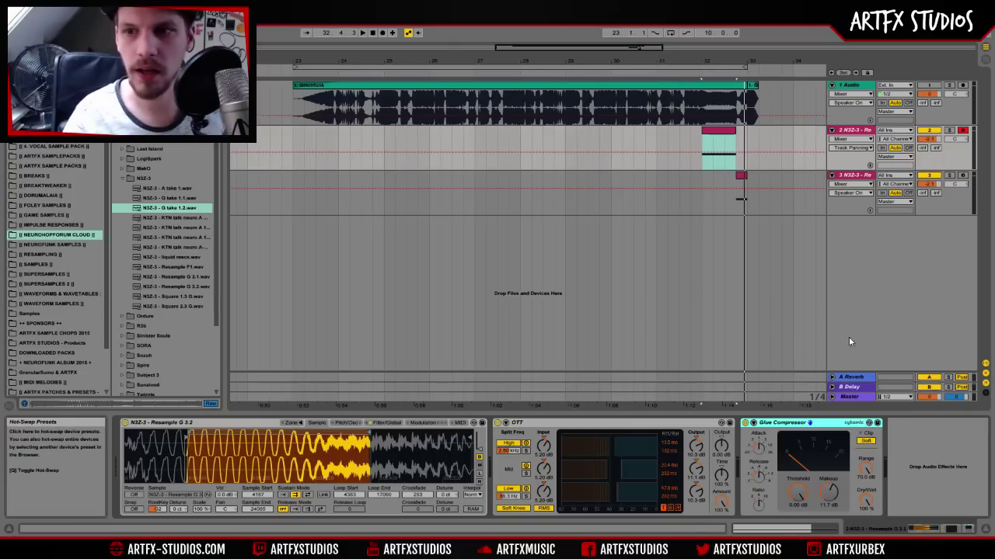
Check track 3's device chain, then return to track 2 and turn Sampler's pitch envelope back on
{"action": "left_click", "coordinate": [854, 184]}
{"action": "left_click", "coordinate": [857, 186]}
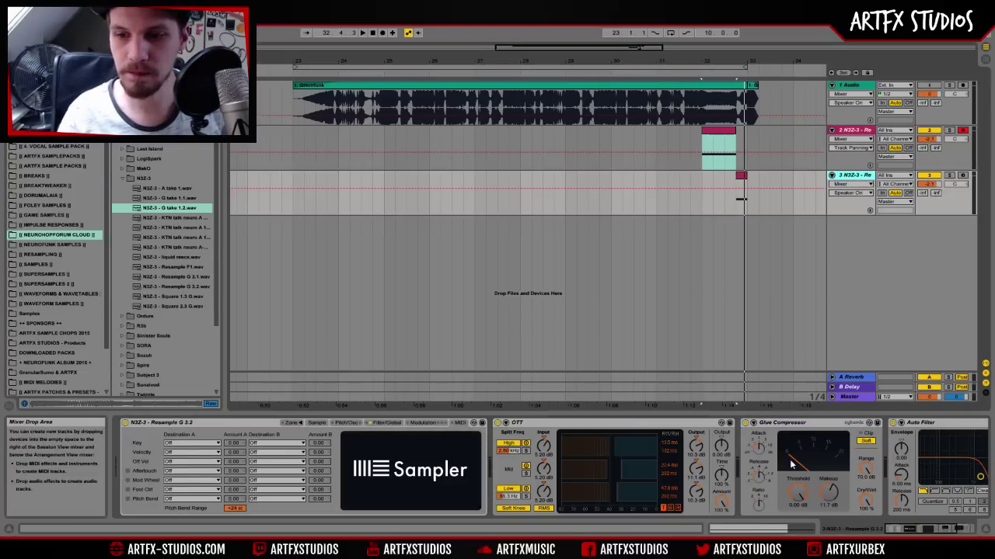
{"action": "left_click", "coordinate": [795, 168]}
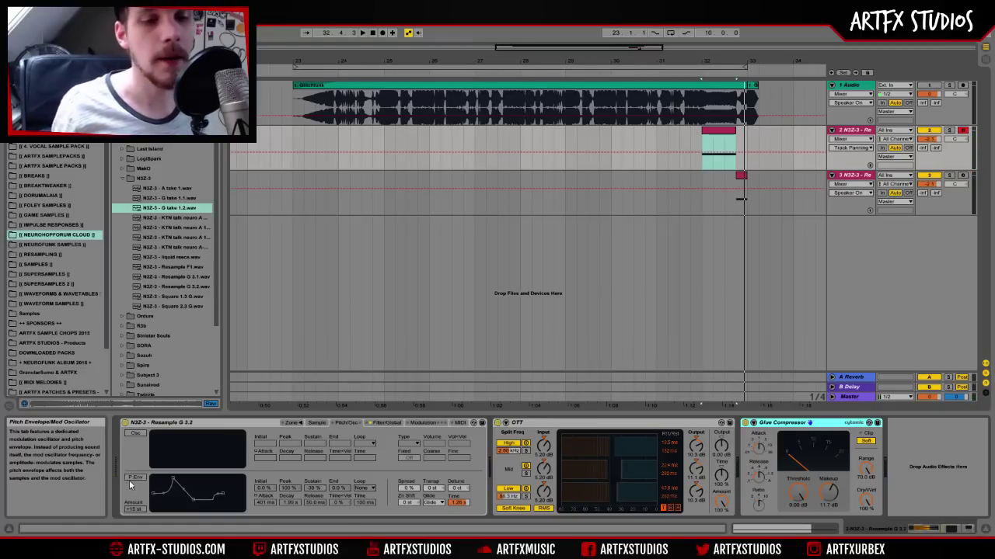
{"action": "left_click", "coordinate": [134, 478]}
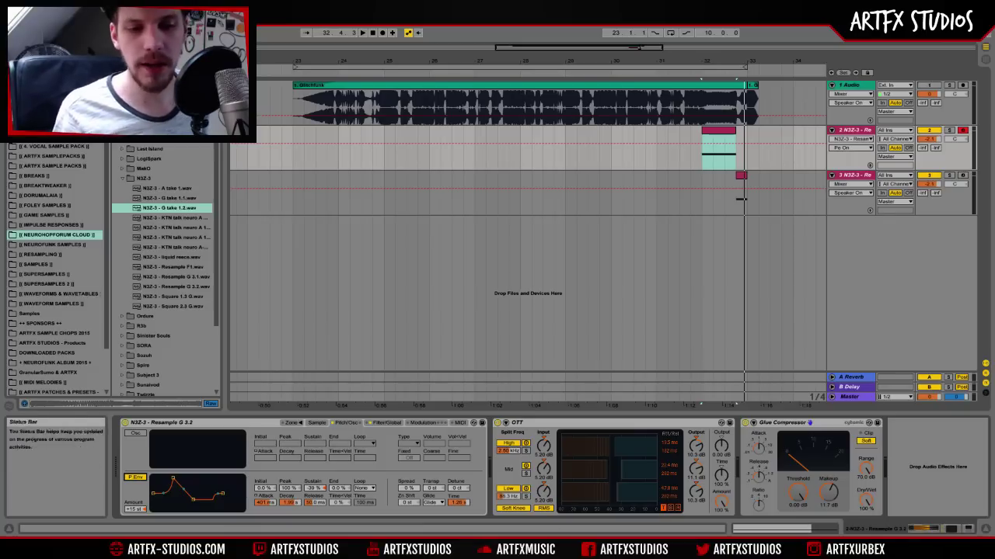
{"action": "left_click", "coordinate": [257, 496]}
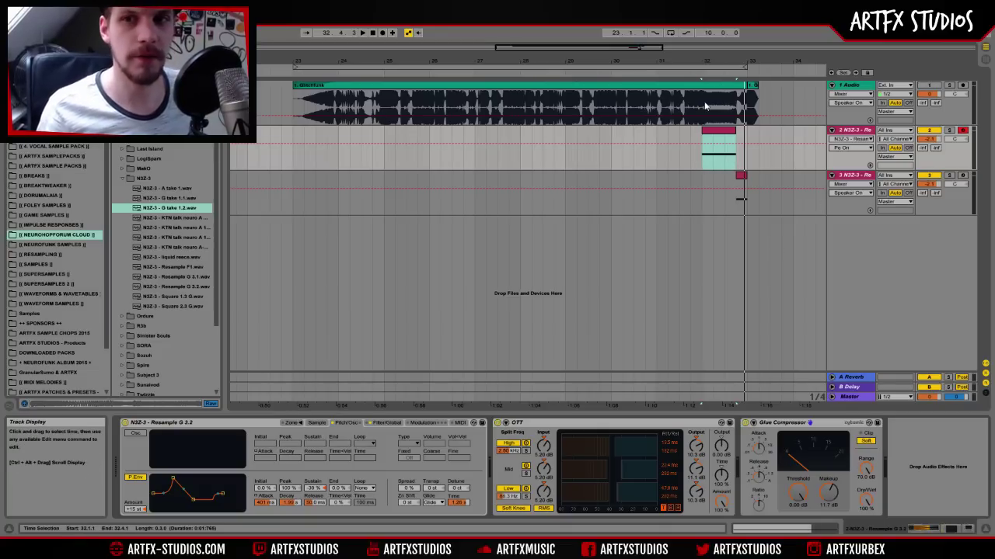
Solo the audio track, play the bass from bar 32 and select the range 32.1.1 to 32.4.1
{"action": "left_click", "coordinate": [938, 94]}
{"action": "key", "text": "space"}
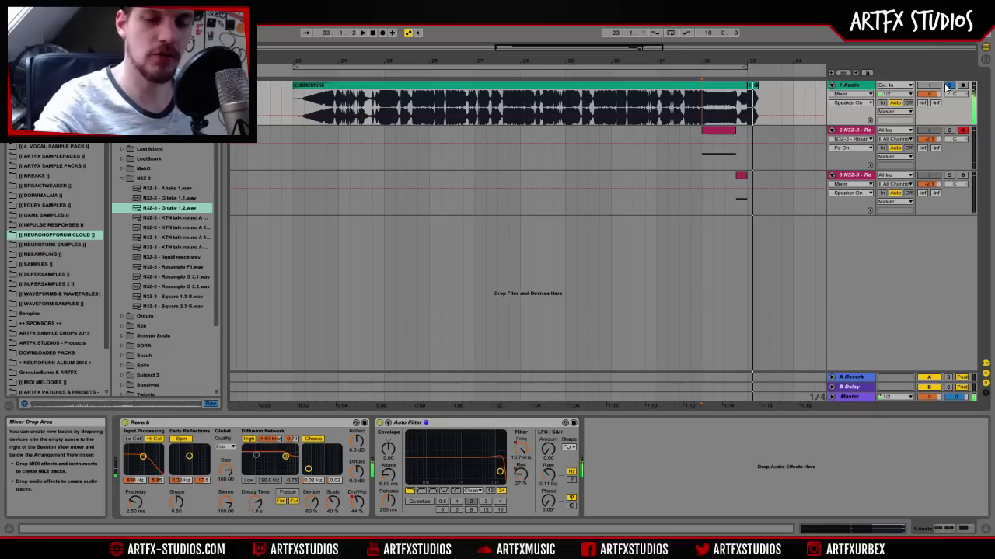
{"action": "left_click_drag", "start_coordinate": [727, 107], "coordinate": [705, 109]}
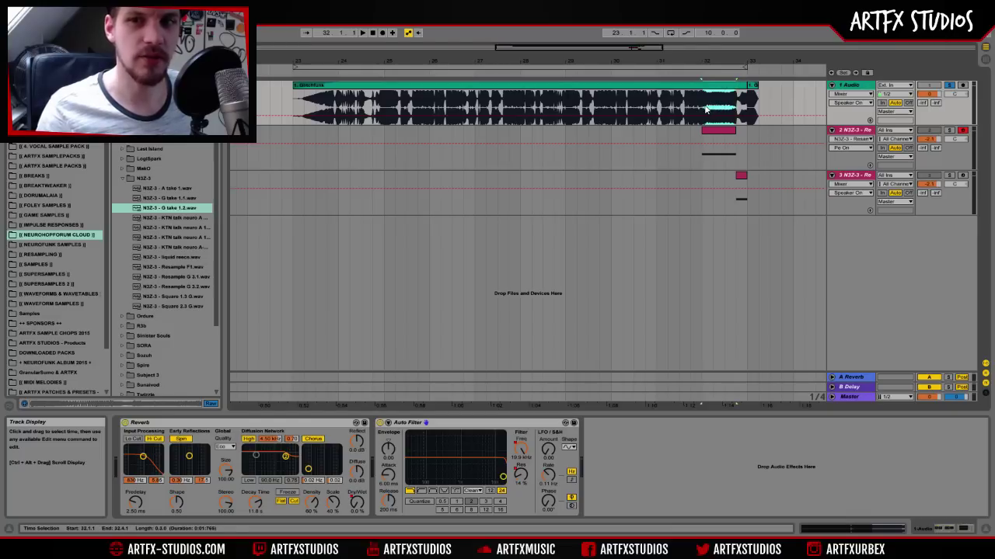
Compare tracks 2 and 3, examining track 3's Sampler sample loop, pitch, modulation and MIDI pitch bend range settings
{"action": "left_click", "coordinate": [853, 130]}
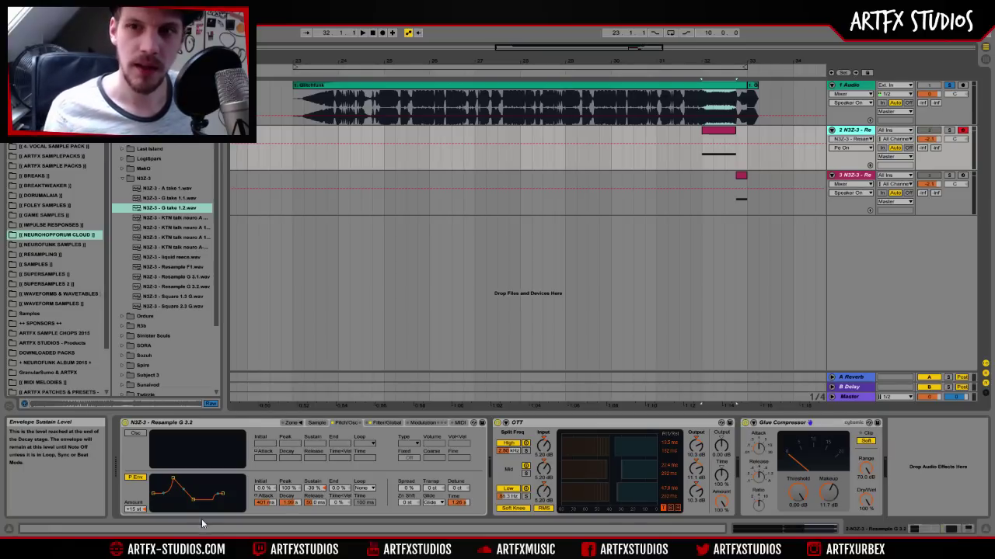
{"action": "left_click", "coordinate": [867, 176]}
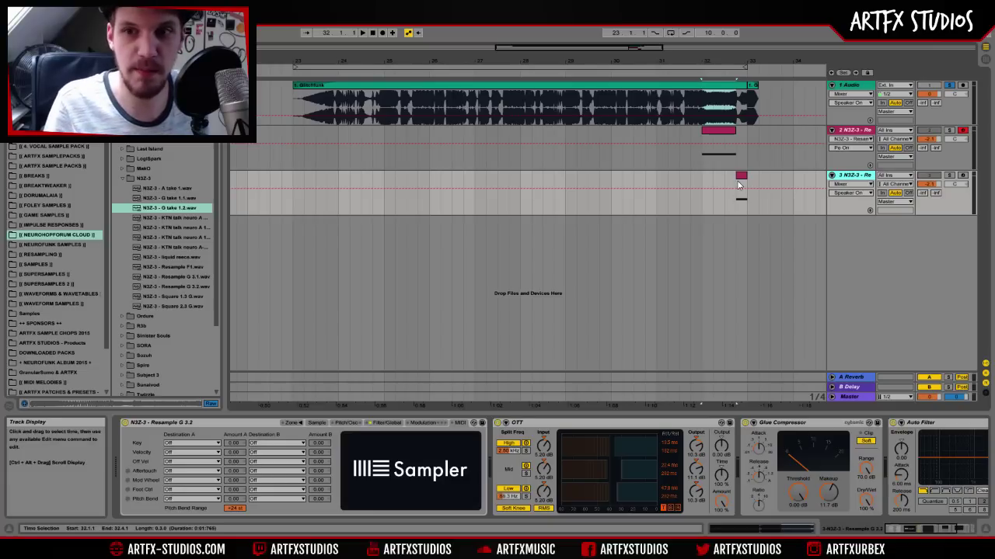
{"action": "left_click", "coordinate": [739, 185]}
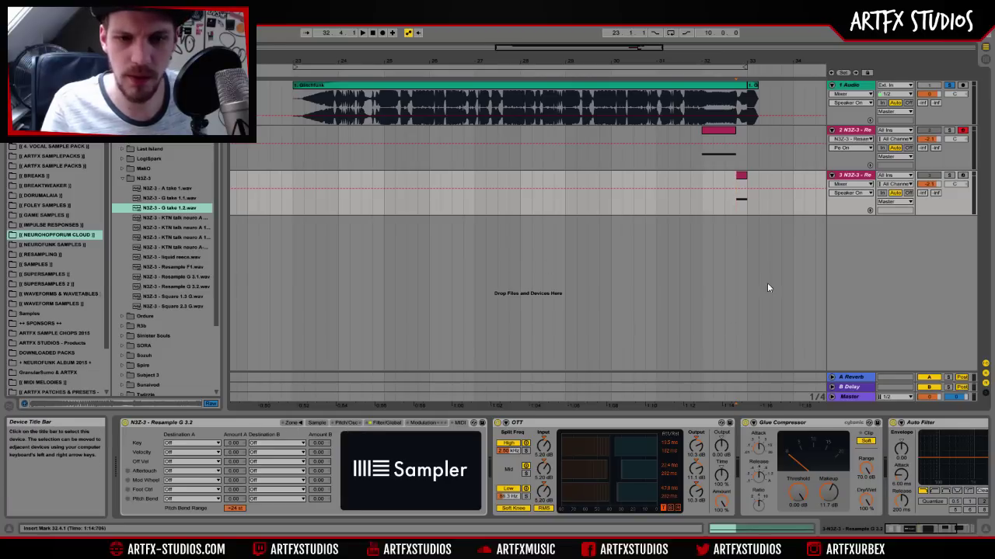
{"action": "left_click", "coordinate": [317, 423]}
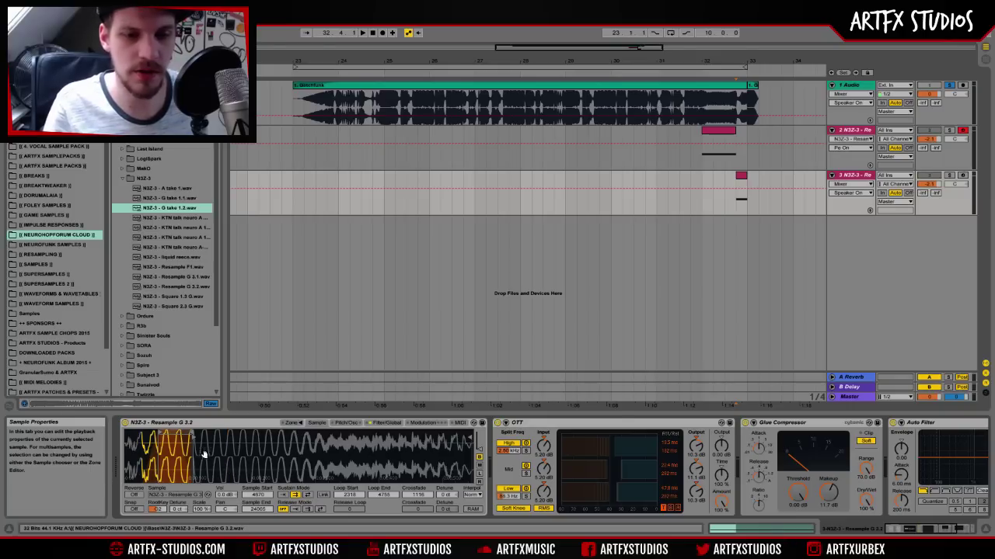
{"action": "left_click", "coordinate": [349, 421]}
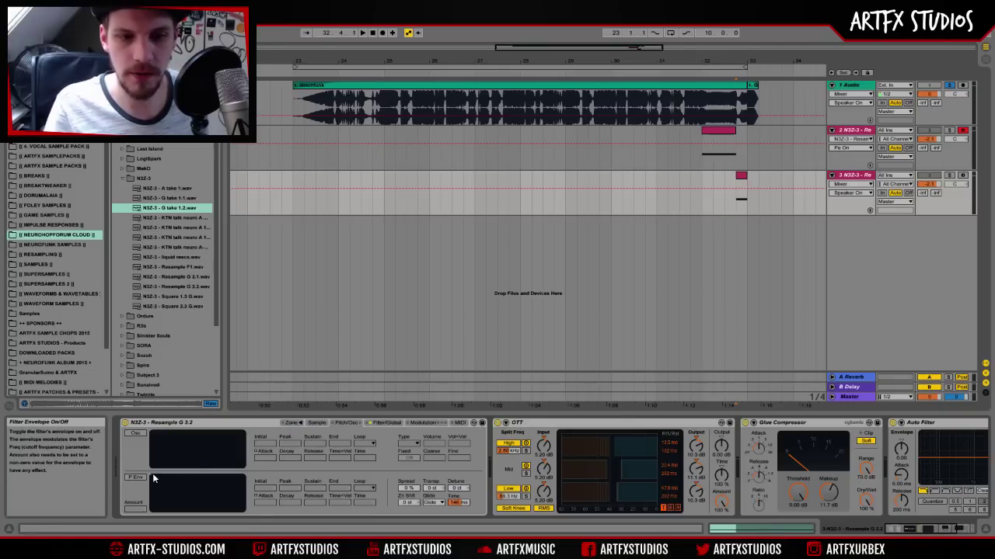
{"action": "left_click", "coordinate": [422, 423]}
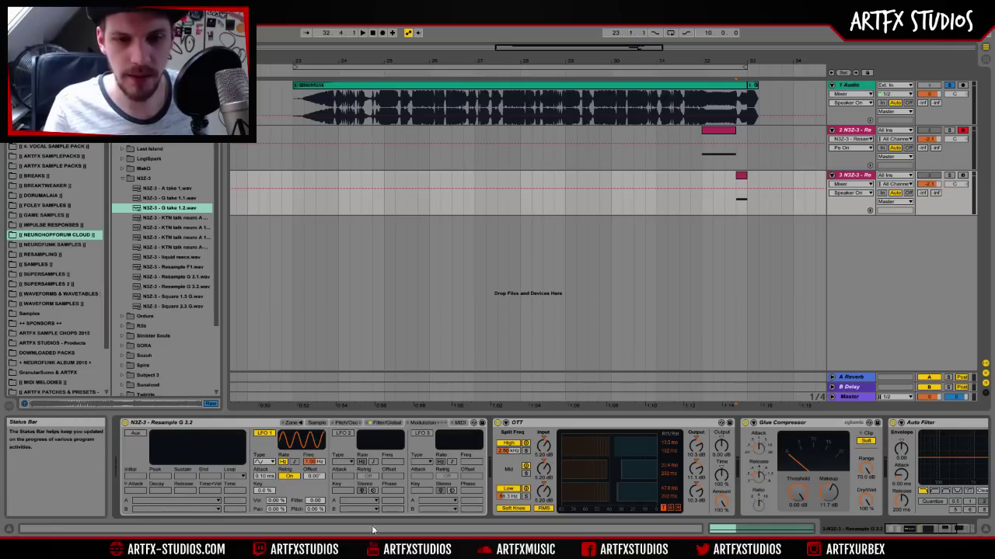
{"action": "left_click", "coordinate": [460, 422]}
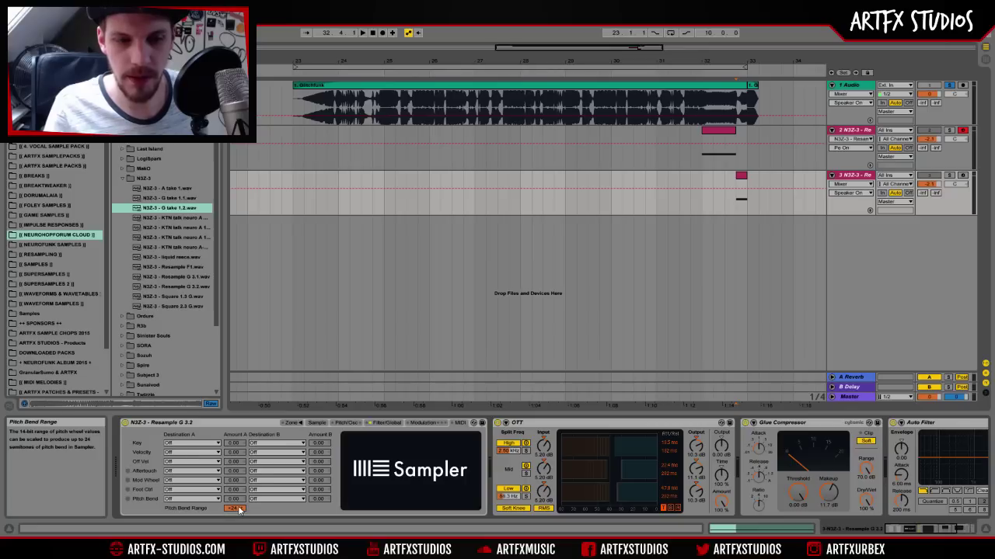
Open the MIDI clip on track 3 and inspect its pitch bend envelope, returning to the note view
{"action": "double_click", "coordinate": [741, 195]}
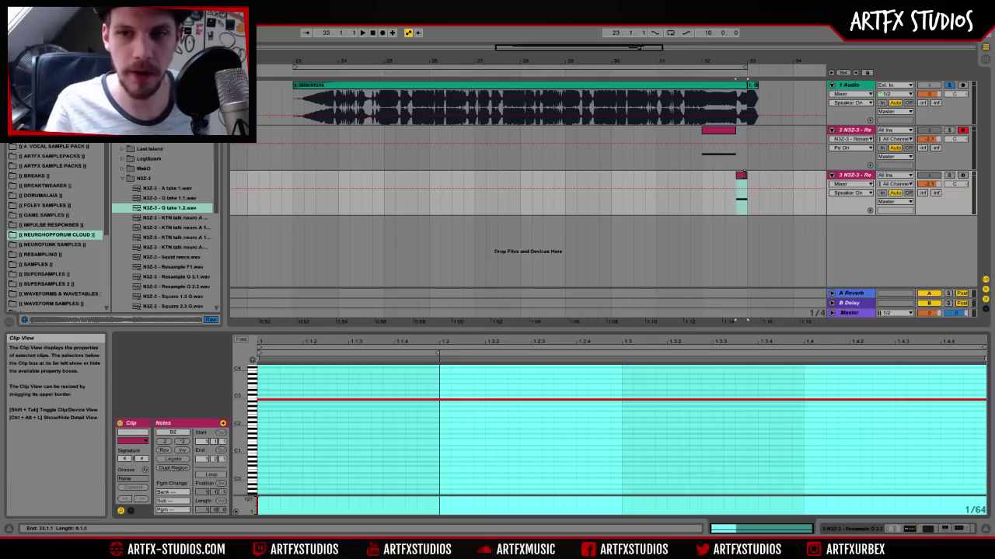
{"action": "left_click", "coordinate": [130, 511]}
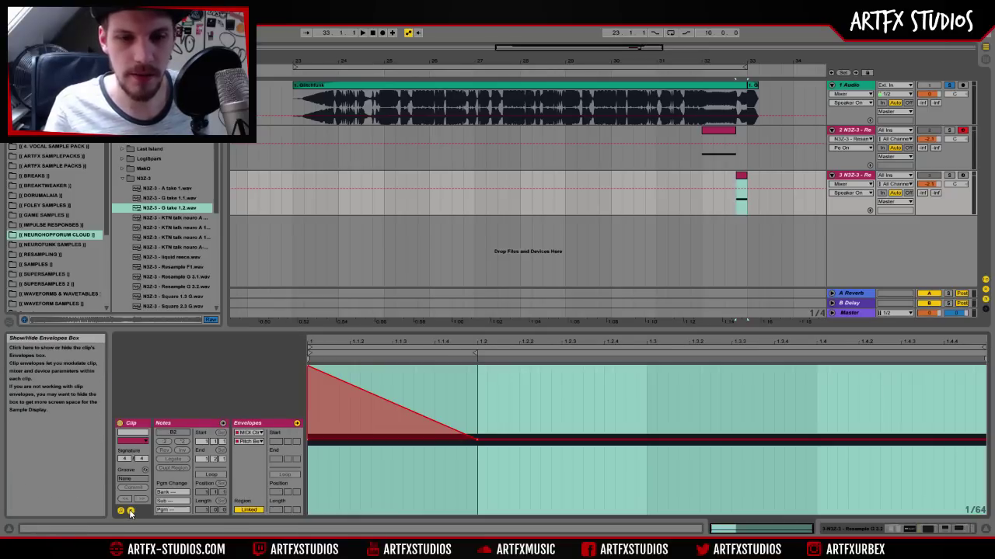
{"action": "left_click", "coordinate": [499, 369]}
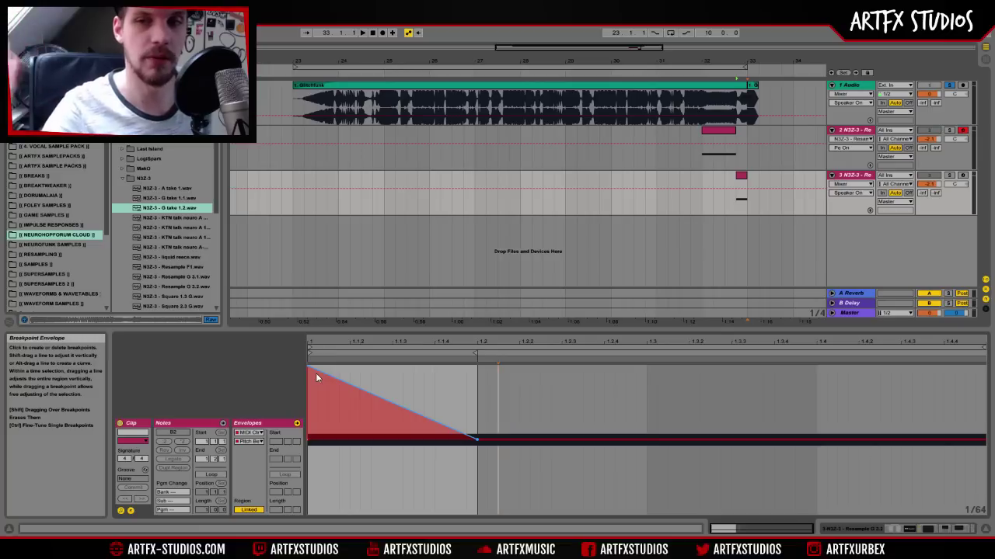
{"action": "left_click", "coordinate": [131, 511]}
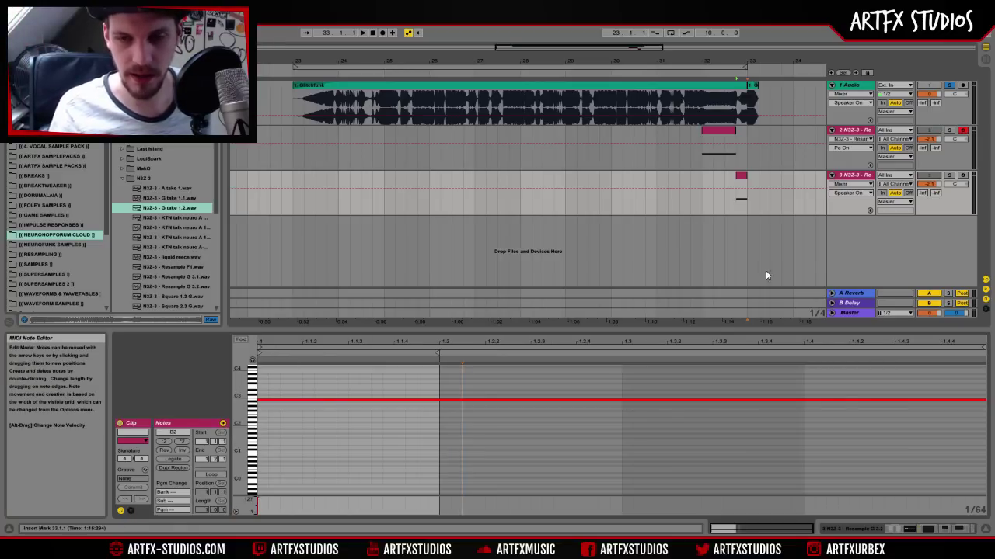
Play tracks 2 and 3 together from 32.1.1 with the audio track no longer soloed, stopping after the clips
{"action": "left_click", "coordinate": [702, 159]}
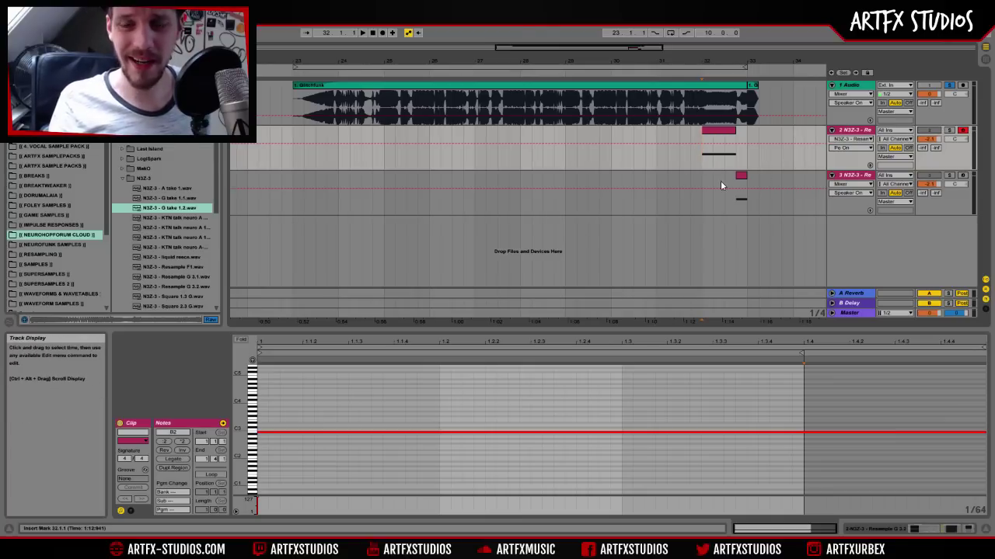
{"action": "left_click", "coordinate": [952, 131]}
{"action": "left_click", "coordinate": [361, 34]}
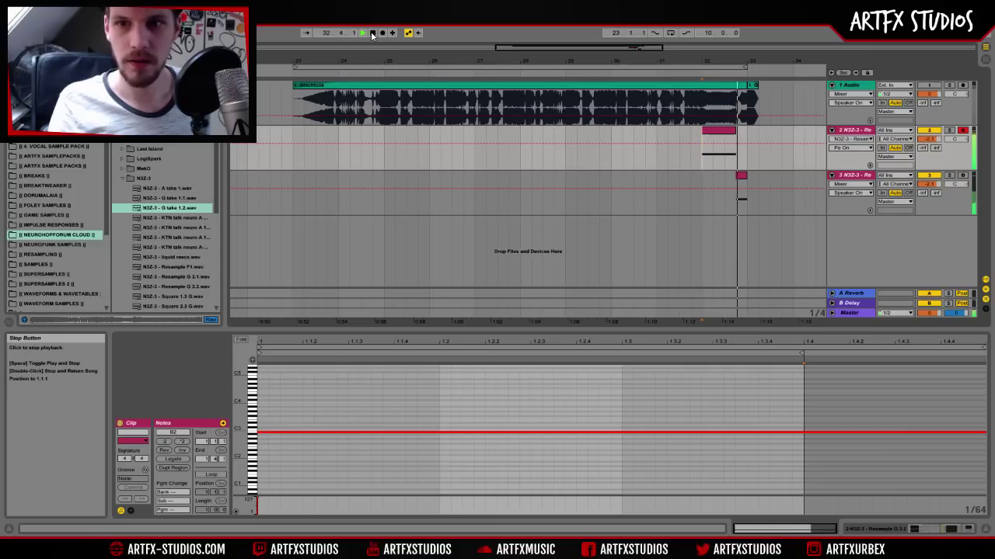
{"action": "left_click", "coordinate": [372, 34]}
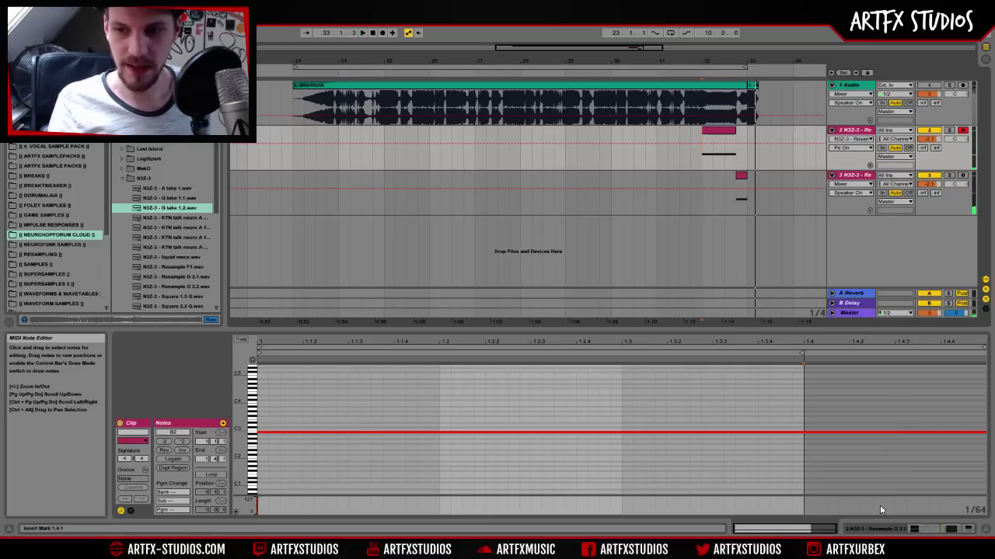
Show track 3's devices and examine the Auto Filter frequency and Utility gain automation over its clip
{"action": "left_click", "coordinate": [868, 529]}
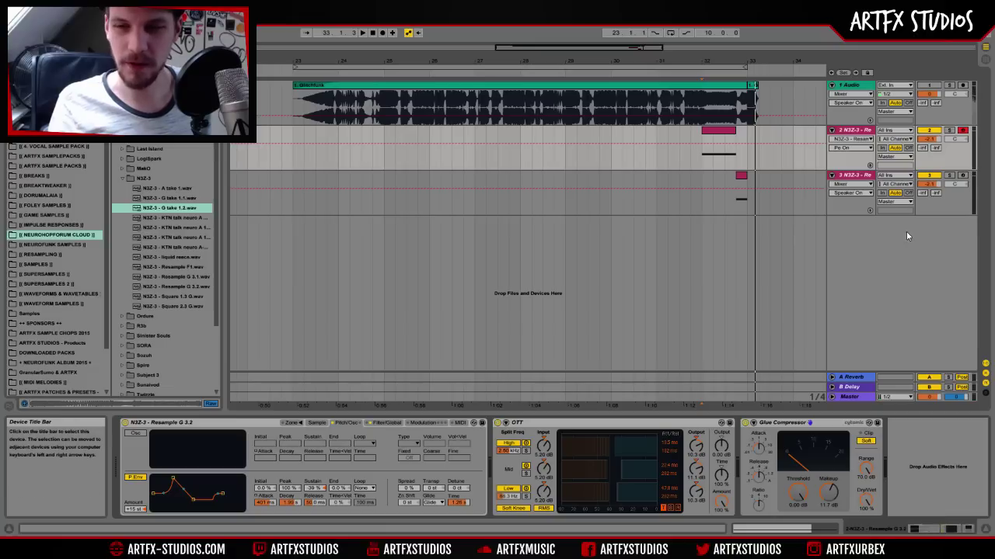
{"action": "left_click", "coordinate": [774, 207]}
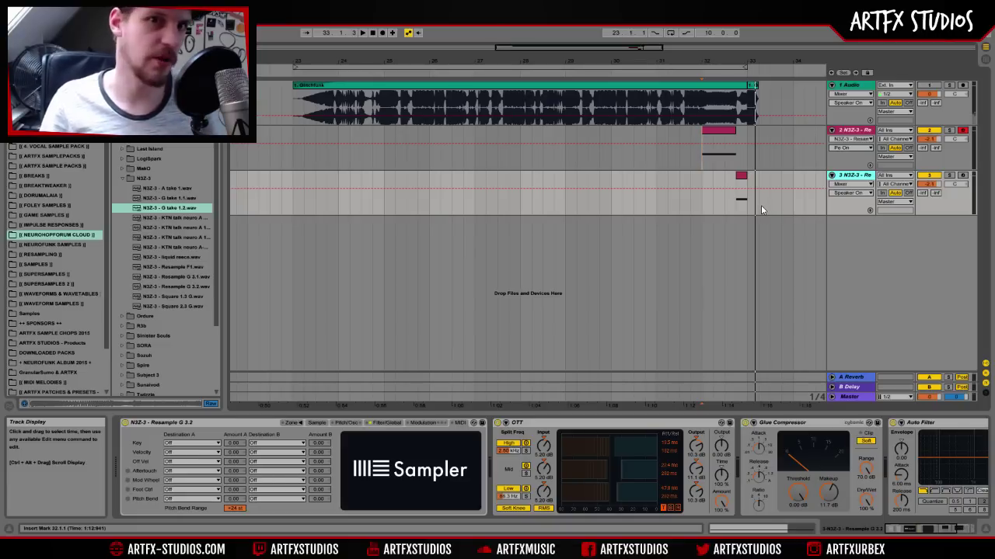
{"action": "mouse_move", "coordinate": [899, 532]}
{"action": "left_mouse_down"}
{"action": "mouse_move", "coordinate": [973, 531]}
{"action": "mouse_move", "coordinate": [905, 533]}
{"action": "left_mouse_up"}
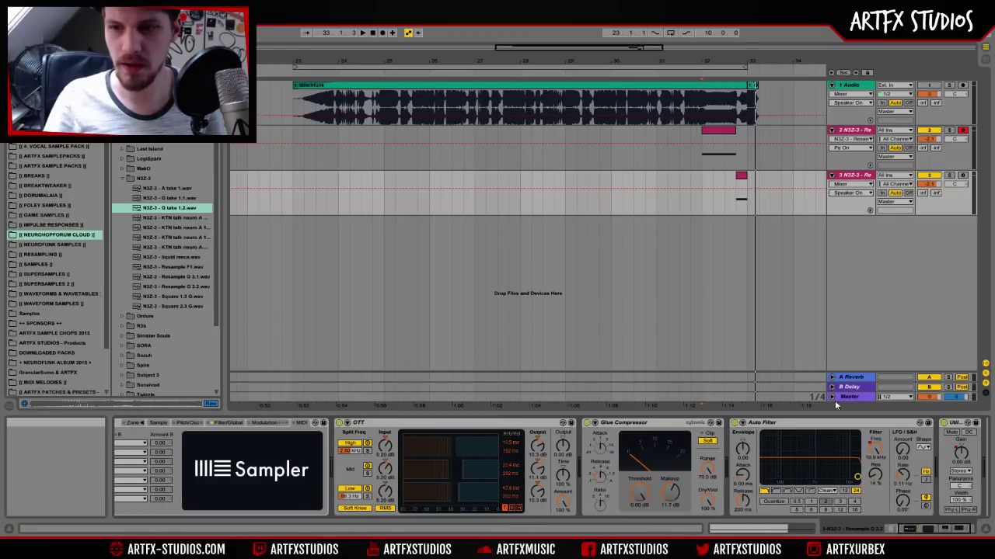
{"action": "left_click", "coordinate": [877, 455]}
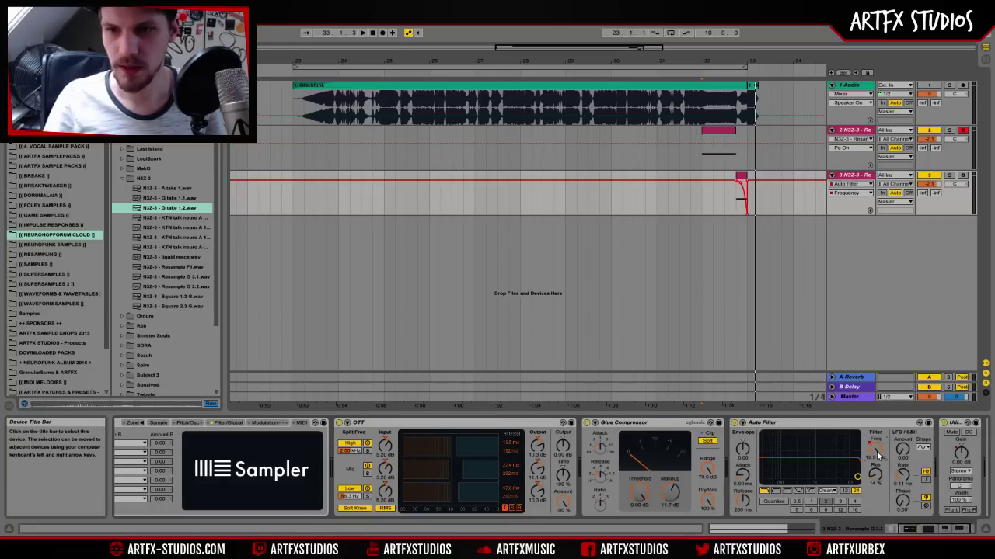
{"action": "left_click_drag", "start_coordinate": [742, 52], "coordinate": [640, 184]}
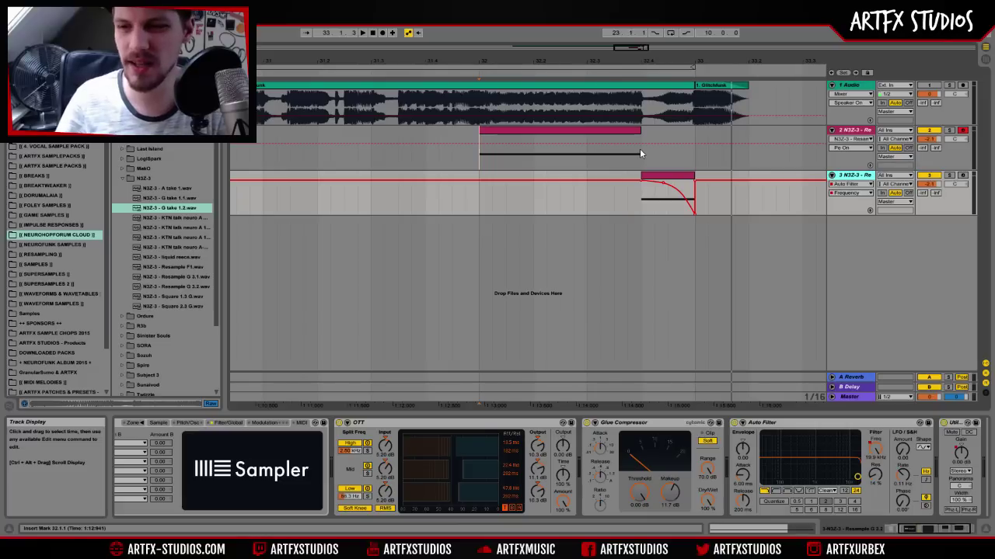
{"action": "left_click", "coordinate": [961, 454]}
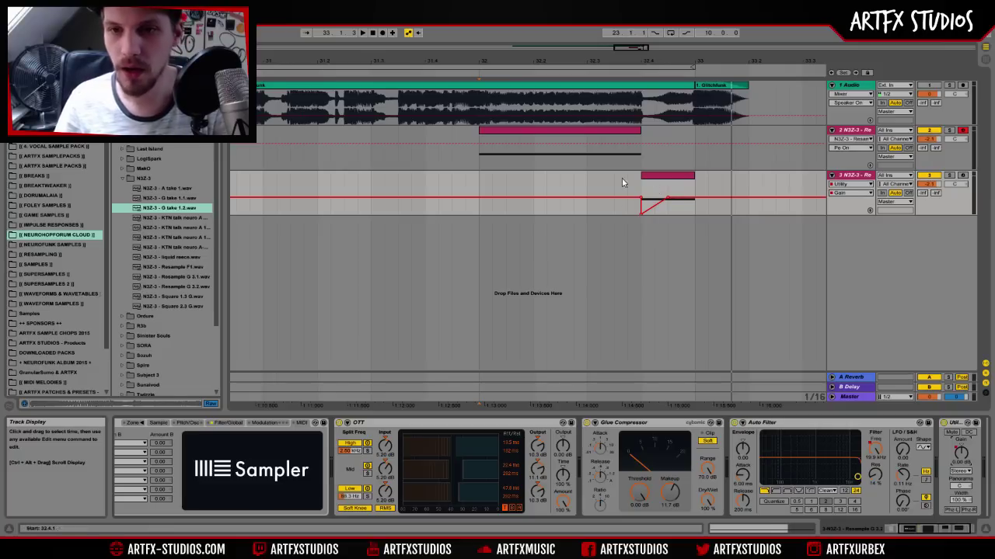
{"action": "left_click_drag", "start_coordinate": [695, 62], "coordinate": [695, 33]}
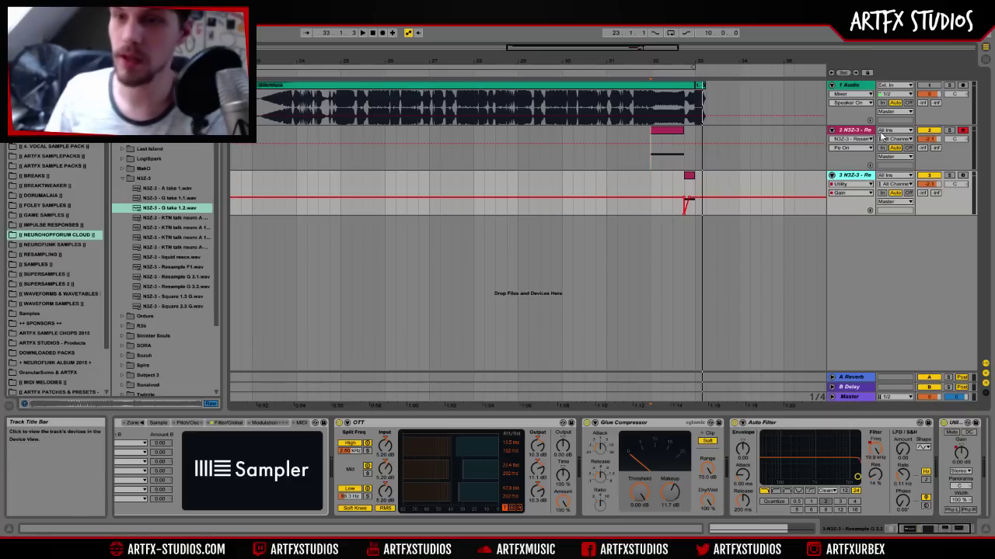
Solo track 2 and duplicate it, with tracks 2 and 3 folded
{"action": "left_click", "coordinate": [949, 130]}
{"action": "left_click", "coordinate": [869, 132]}
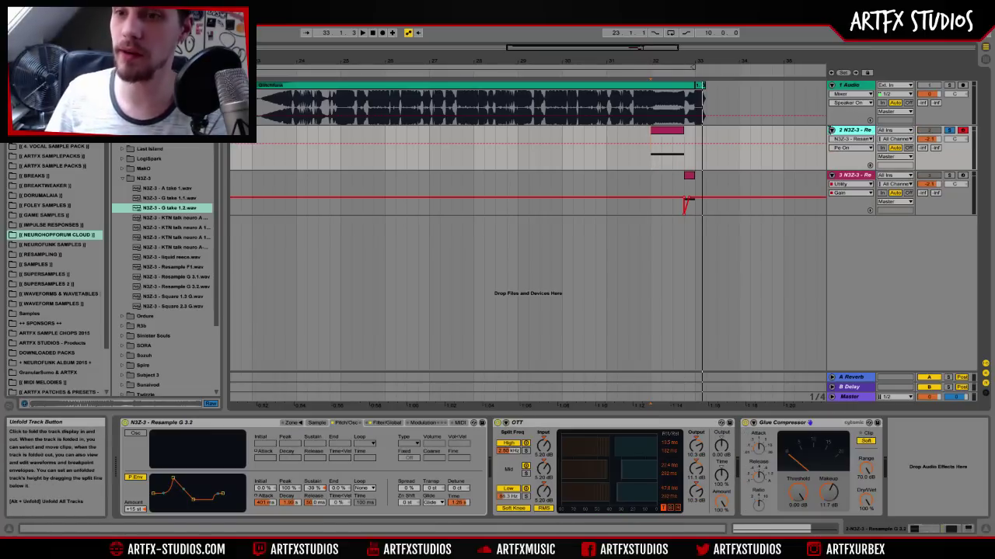
{"action": "left_click", "coordinate": [831, 131]}
{"action": "left_click", "coordinate": [831, 140]}
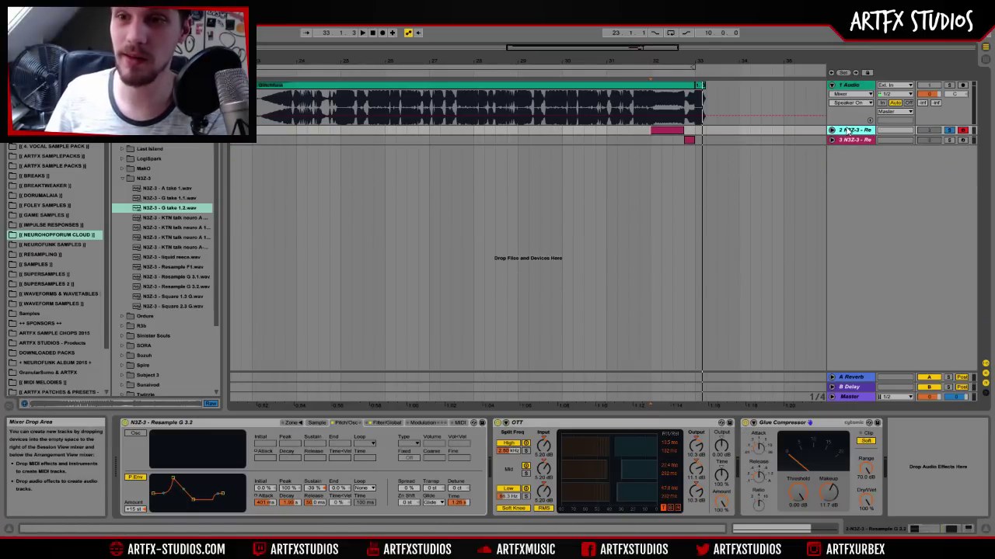
{"action": "key", "text": "ctrl+d"}
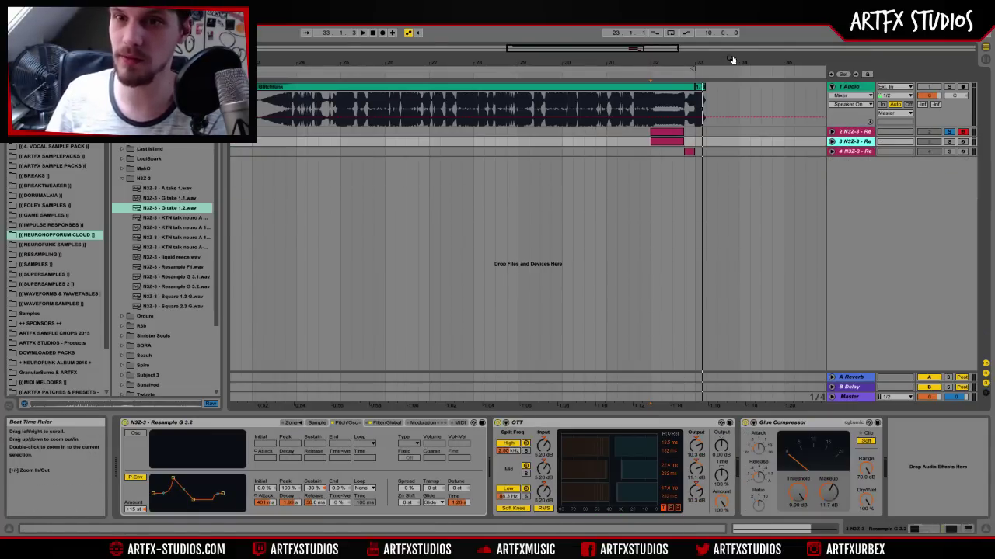
Move the duplicated clip on track 3 to bar 37, unfold the track and show Sampler's sample settings
{"action": "left_click_drag", "start_coordinate": [732, 61], "coordinate": [731, 38]}
{"action": "left_click_drag", "start_coordinate": [702, 148], "coordinate": [793, 148]}
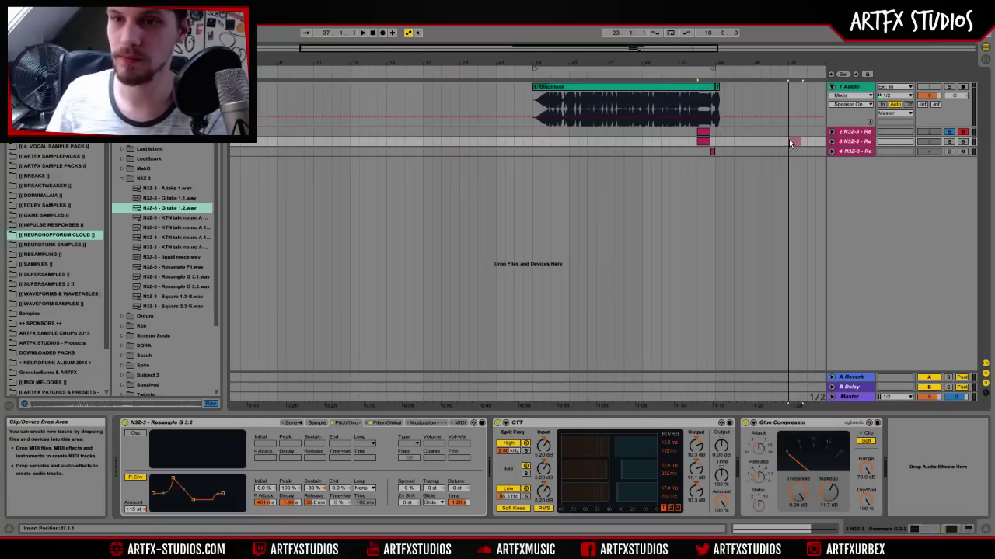
{"action": "left_click", "coordinate": [831, 142]}
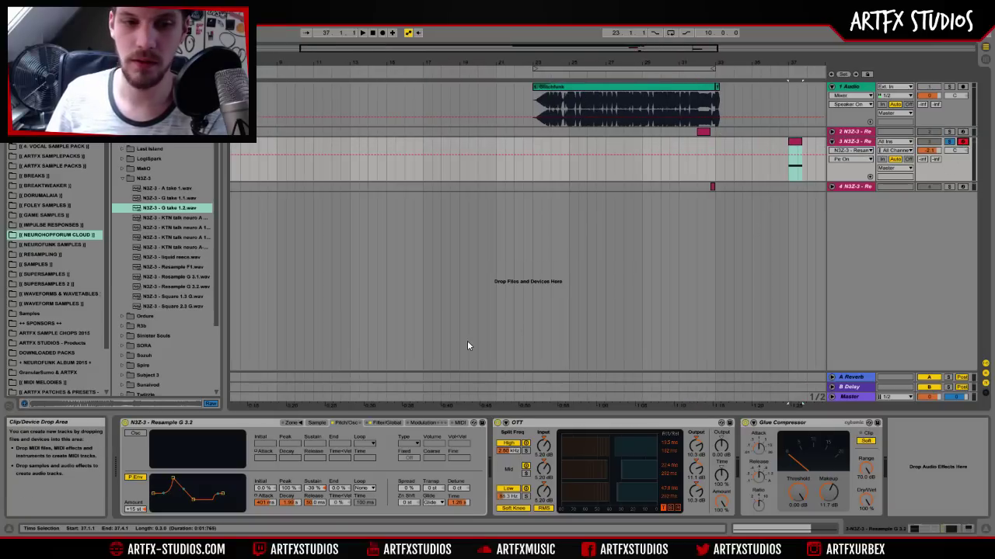
{"action": "left_click", "coordinate": [316, 423]}
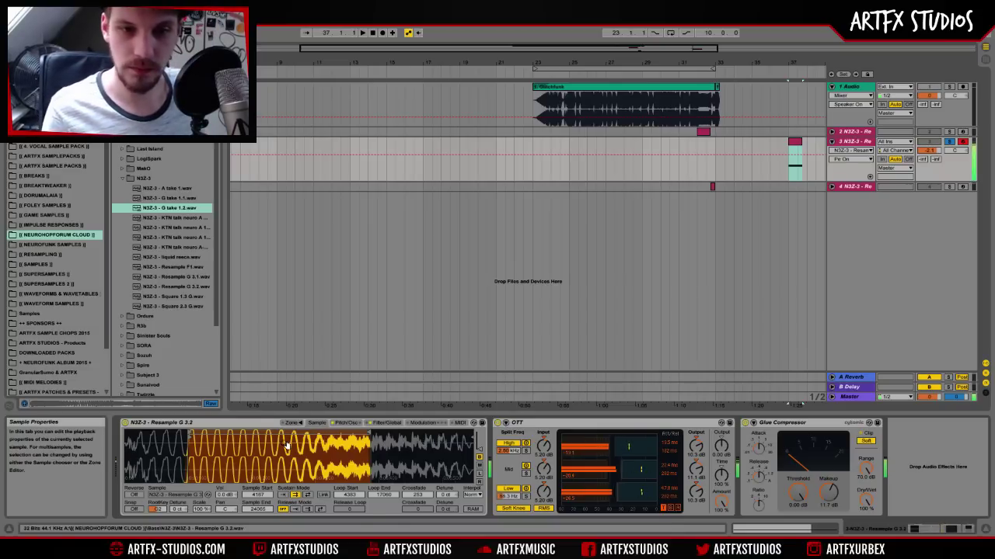
Collapse the N3Z-3 folder, audition the Euph bass samples and load Euph & DEEM - Reeseypoopants into track 3's Sampler
{"action": "left_click", "coordinate": [123, 178]}
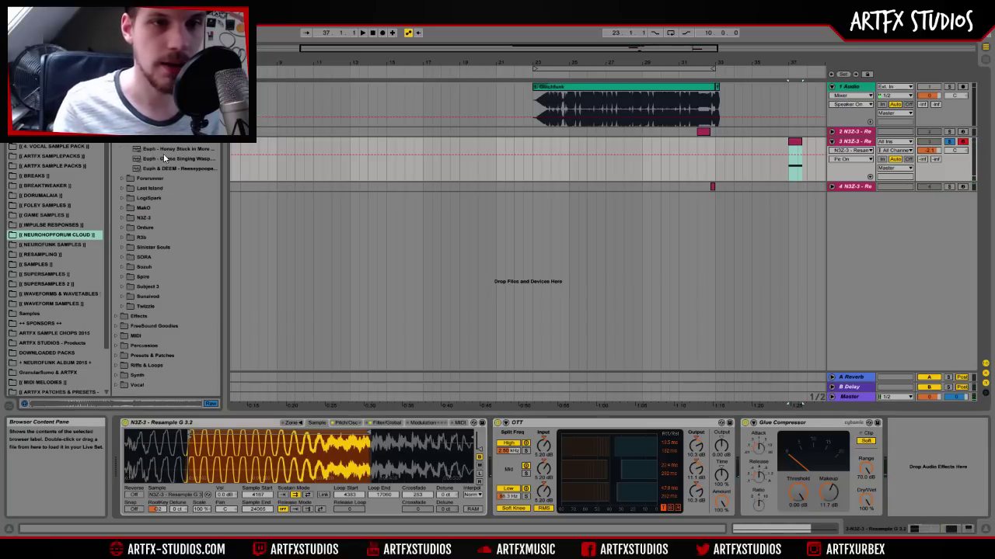
{"action": "left_click", "coordinate": [162, 159]}
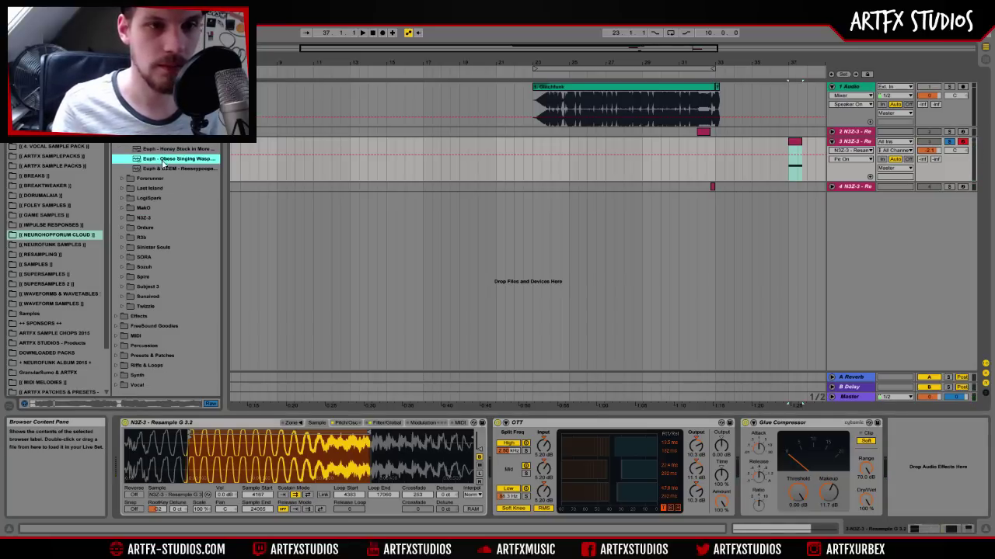
{"action": "left_click", "coordinate": [168, 169]}
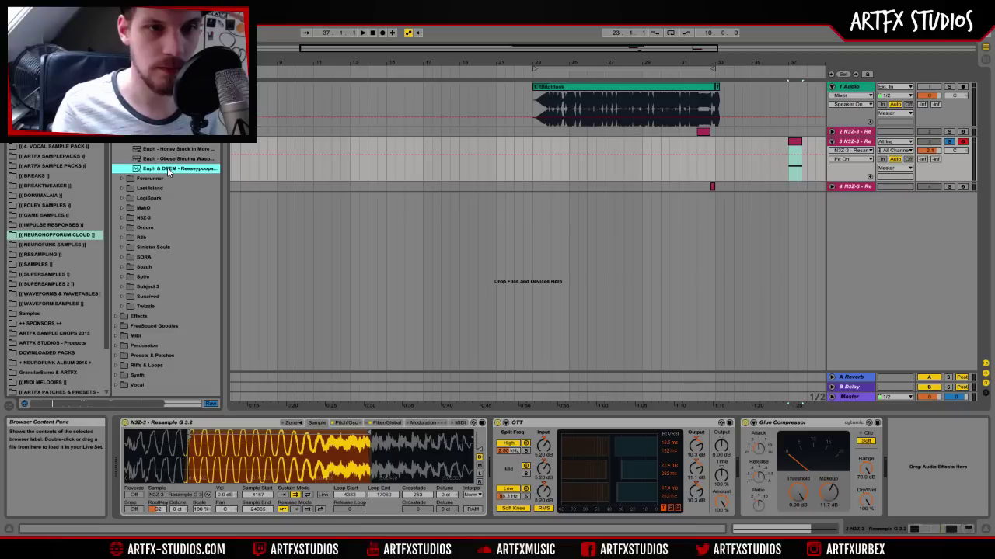
{"action": "left_click_drag", "start_coordinate": [162, 167], "coordinate": [202, 467]}
Set the Reeseypoopants sustain loop to start at 89727 and end at 101754, with a crossfade of 1027
{"action": "mouse_move", "coordinate": [369, 435]}
{"action": "left_mouse_down"}
{"action": "mouse_move", "coordinate": [188, 441]}
{"action": "mouse_move", "coordinate": [187, 497]}
{"action": "mouse_move", "coordinate": [269, 506]}
{"action": "left_mouse_up"}
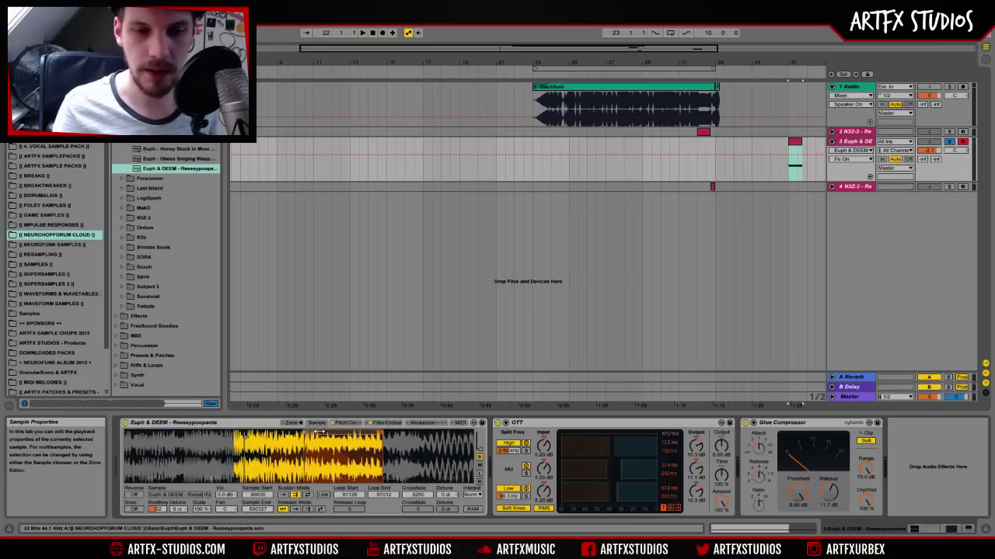
{"action": "left_click_drag", "start_coordinate": [318, 432], "coordinate": [300, 432]}
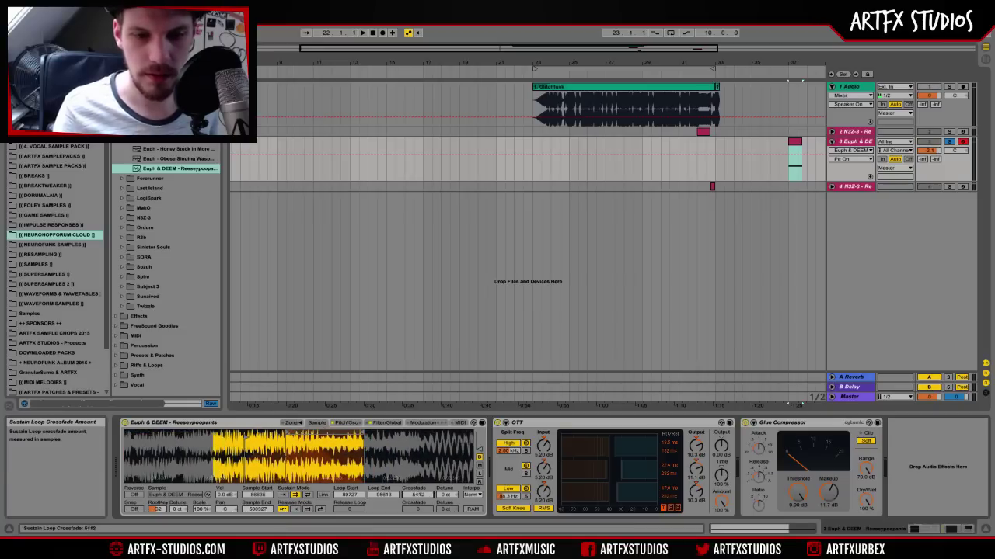
{"action": "left_click_drag", "start_coordinate": [417, 495], "coordinate": [417, 525]}
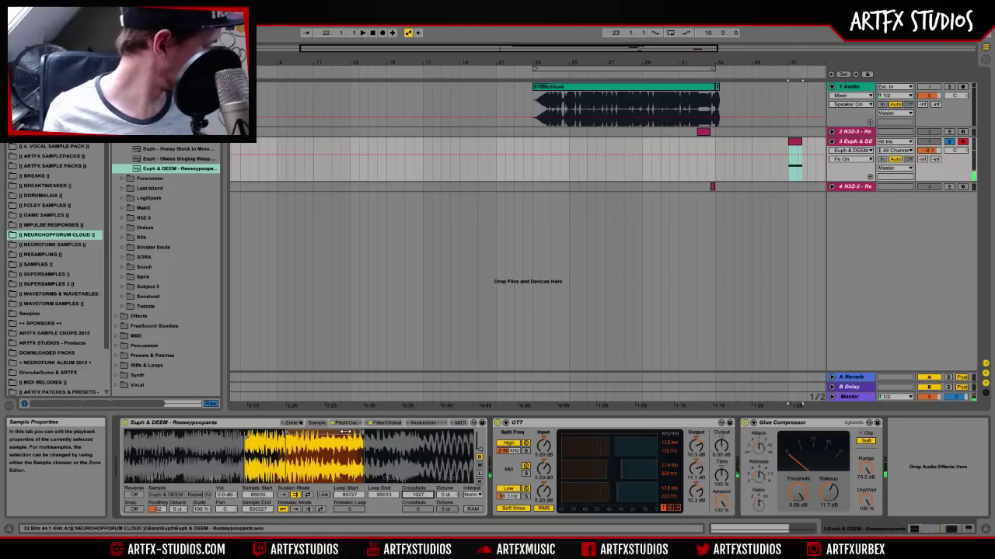
{"action": "left_click_drag", "start_coordinate": [363, 432], "coordinate": [445, 441]}
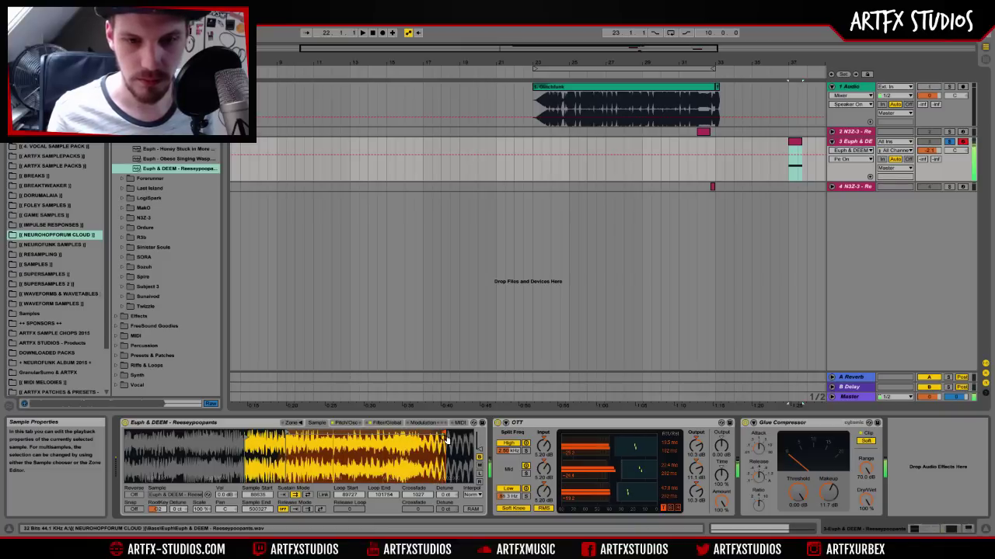
Replace the Sampler sample with Emp Bass 3.wav and set its sustain loop from 4607 to 14978
{"action": "left_click", "coordinate": [124, 237]}
{"action": "left_click", "coordinate": [146, 266]}
{"action": "left_click", "coordinate": [163, 336]}
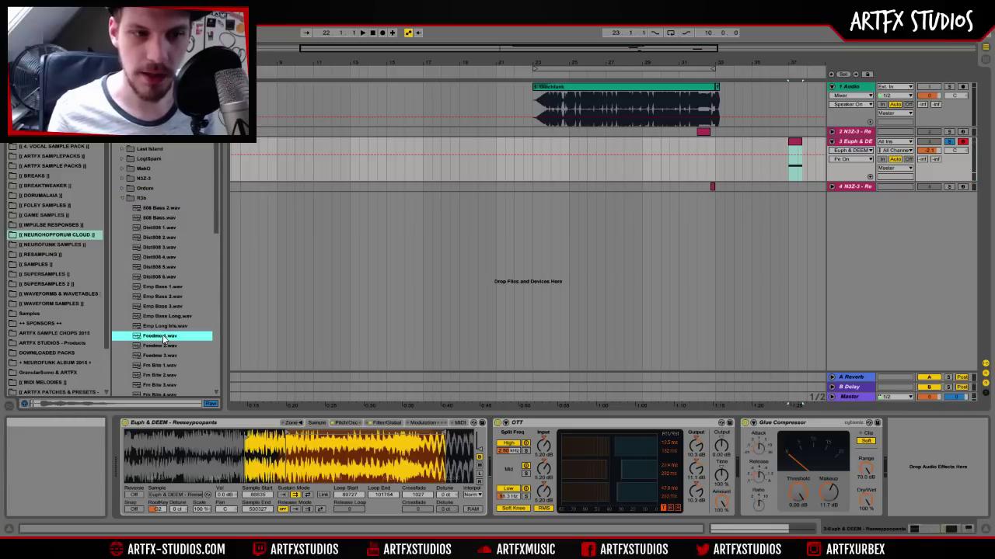
{"action": "left_click", "coordinate": [166, 307]}
{"action": "left_click_drag", "start_coordinate": [162, 309], "coordinate": [333, 457]}
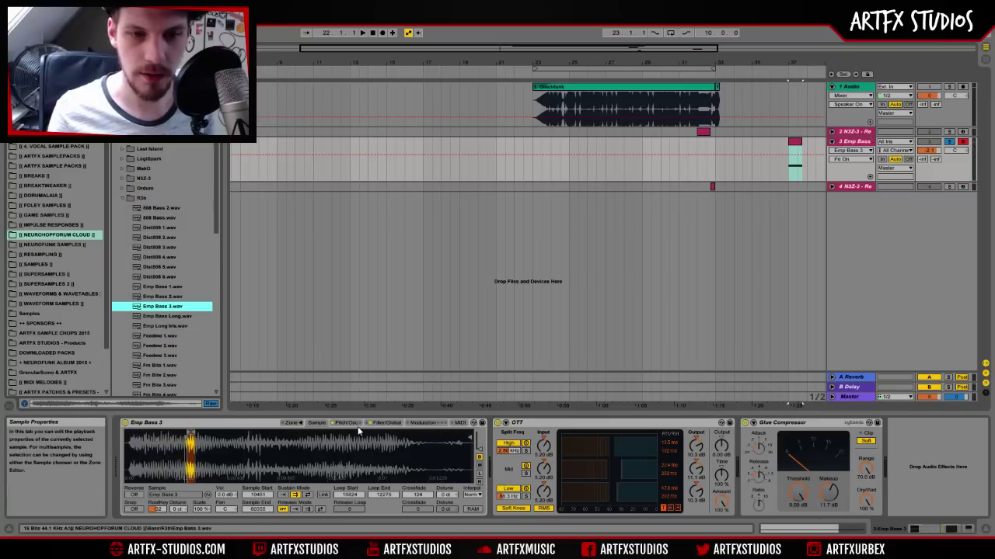
{"action": "mouse_move", "coordinate": [195, 434]}
{"action": "left_mouse_down"}
{"action": "mouse_move", "coordinate": [323, 443]}
{"action": "mouse_move", "coordinate": [245, 439]}
{"action": "left_mouse_up"}
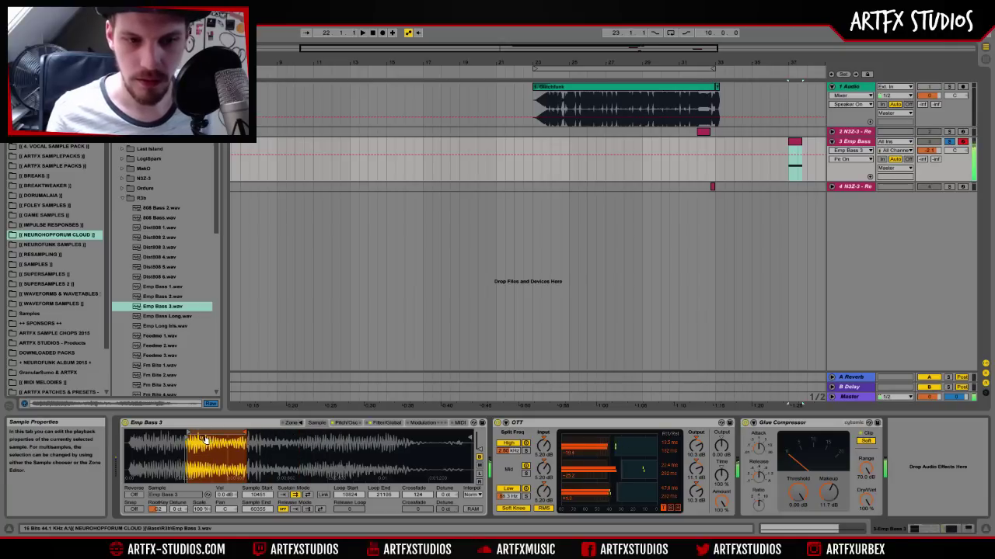
{"action": "left_click_drag", "start_coordinate": [204, 440], "coordinate": [169, 437]}
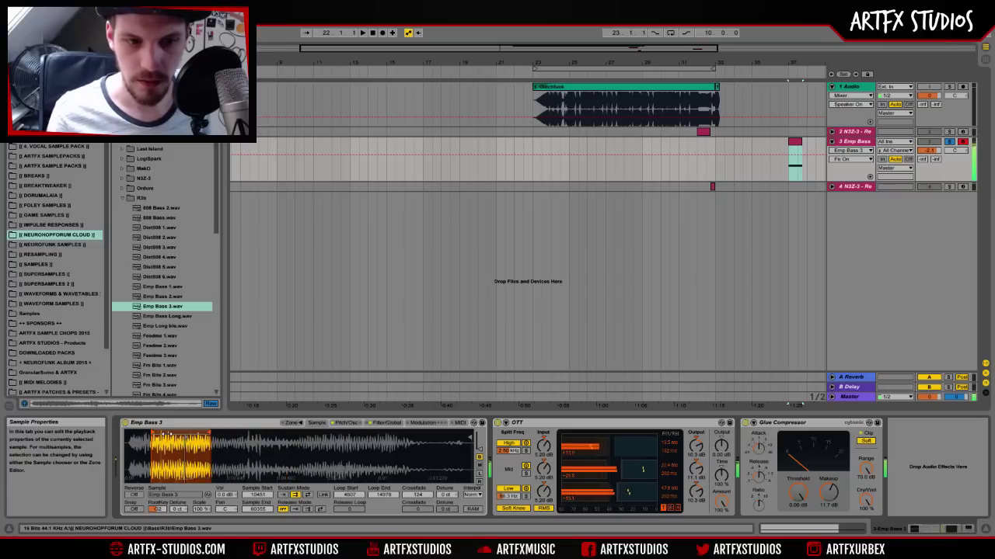
Audition Fm Bite 1.wav and load it into track 3's Sampler in place of Emp Bass 3
{"action": "left_click", "coordinate": [169, 366]}
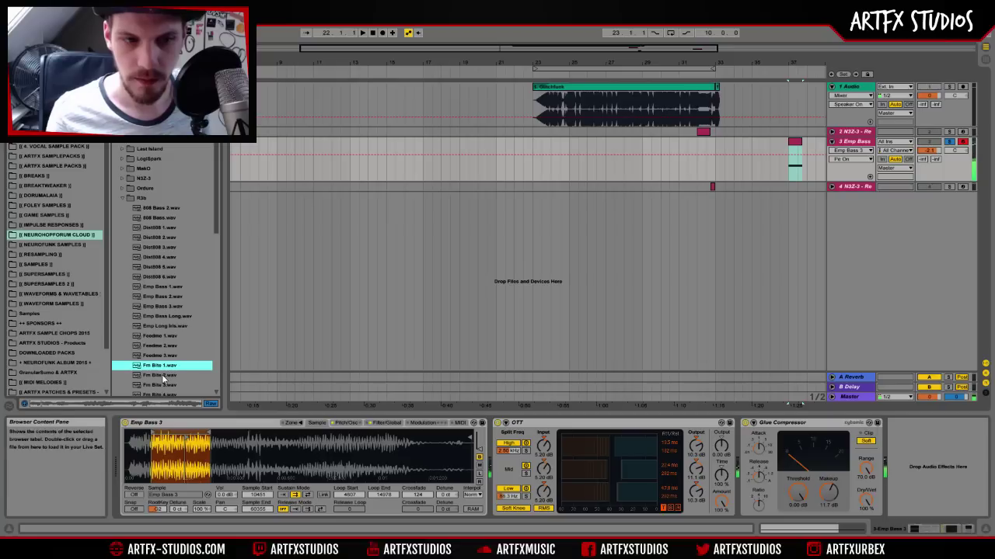
{"action": "left_click_drag", "start_coordinate": [163, 368], "coordinate": [188, 436]}
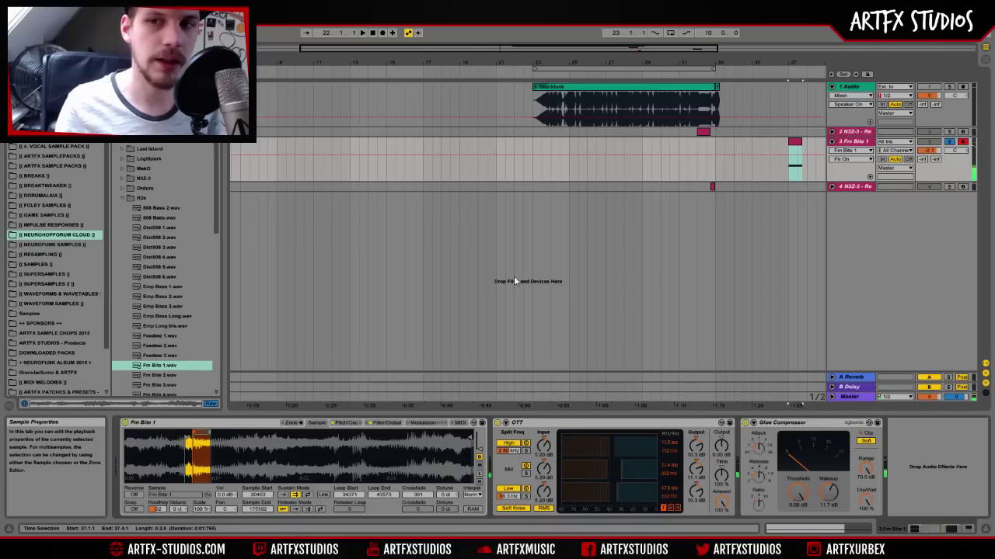
Delete track 3 with the Fm Bite 1 sample and collapse the open artist folder in the browser
{"action": "left_click", "coordinate": [860, 143]}
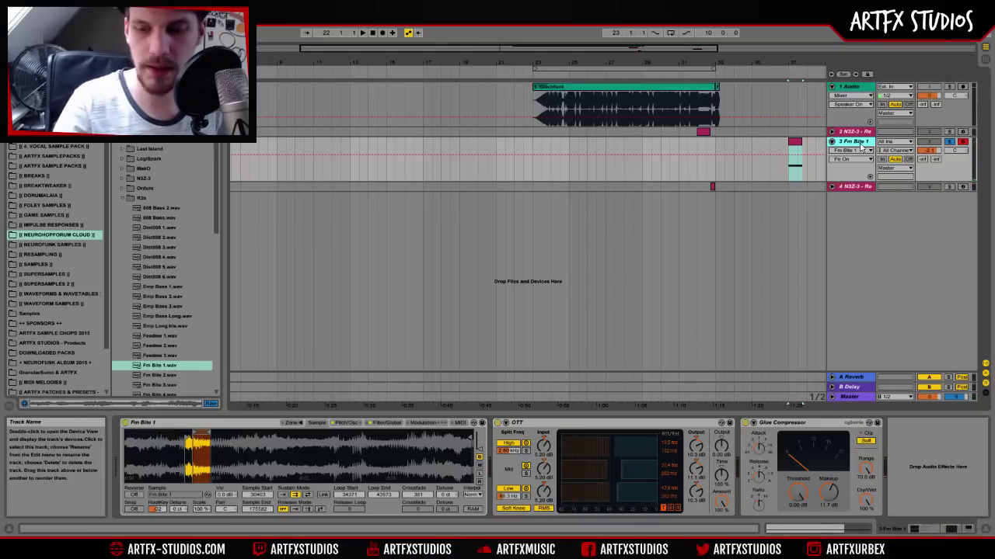
{"action": "key", "text": "Delete"}
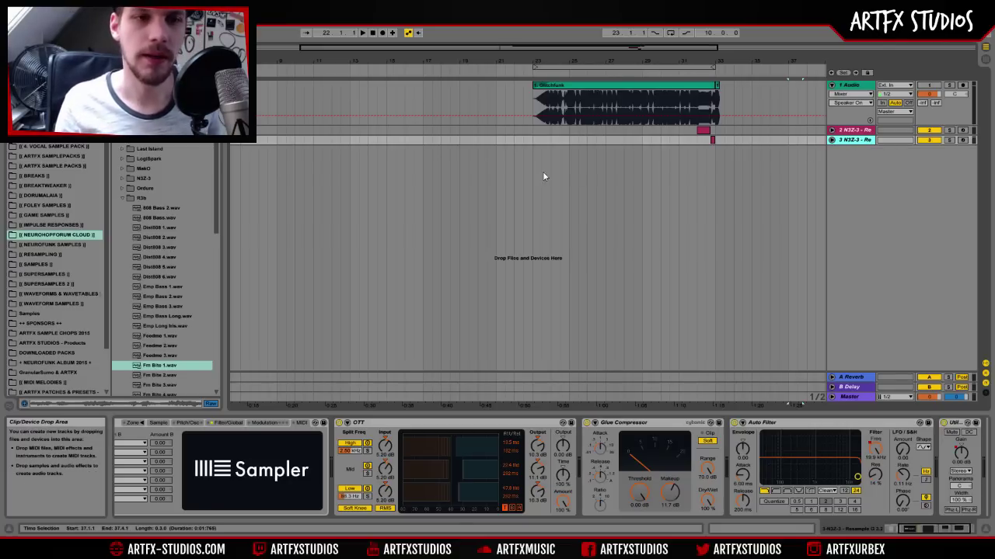
{"action": "left_click", "coordinate": [124, 197]}
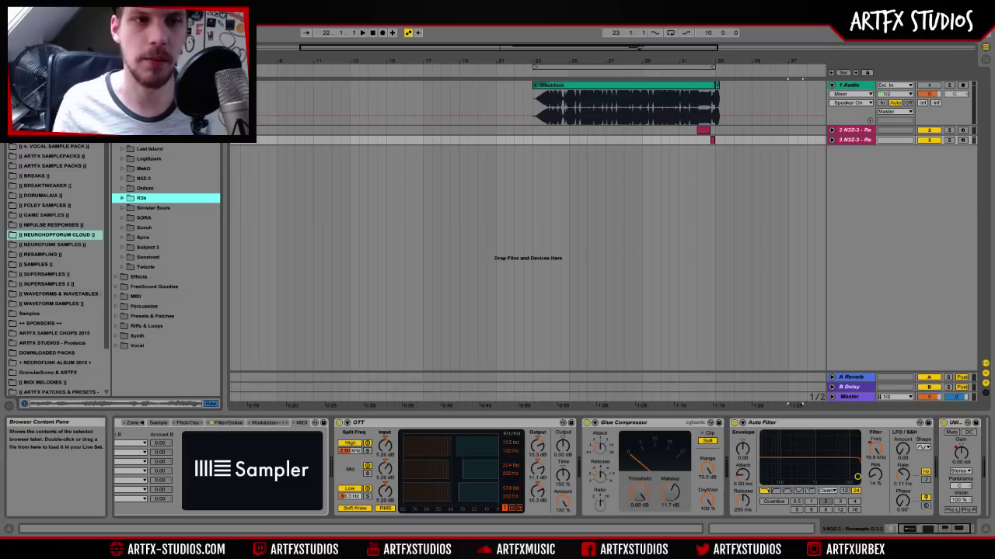
Open the sample pack with the bass, drum and granular folders, widen the browser and expand its first bass folder
{"action": "scroll", "coordinate": [166, 249], "scroll_direction": "down", "scroll_amount": 6}
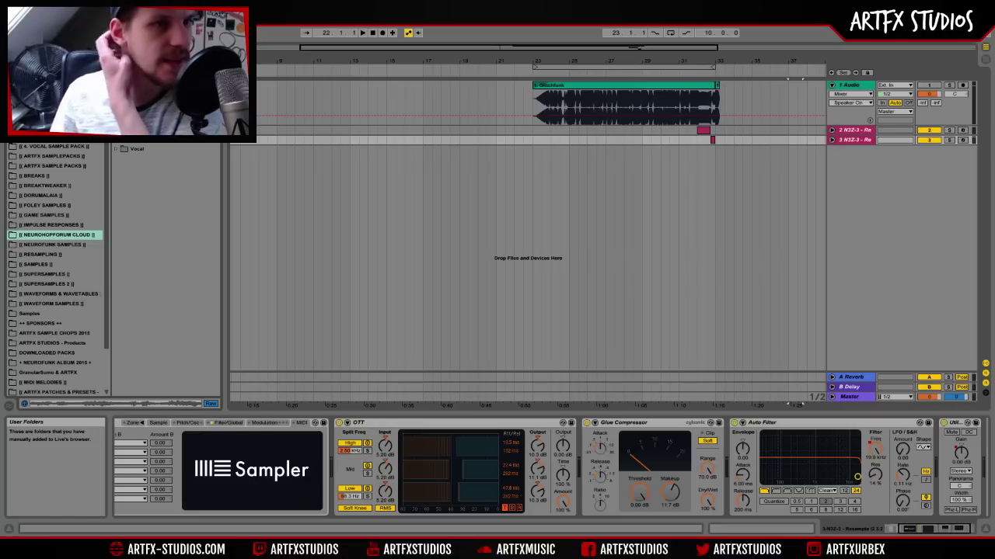
{"action": "left_click", "coordinate": [58, 127]}
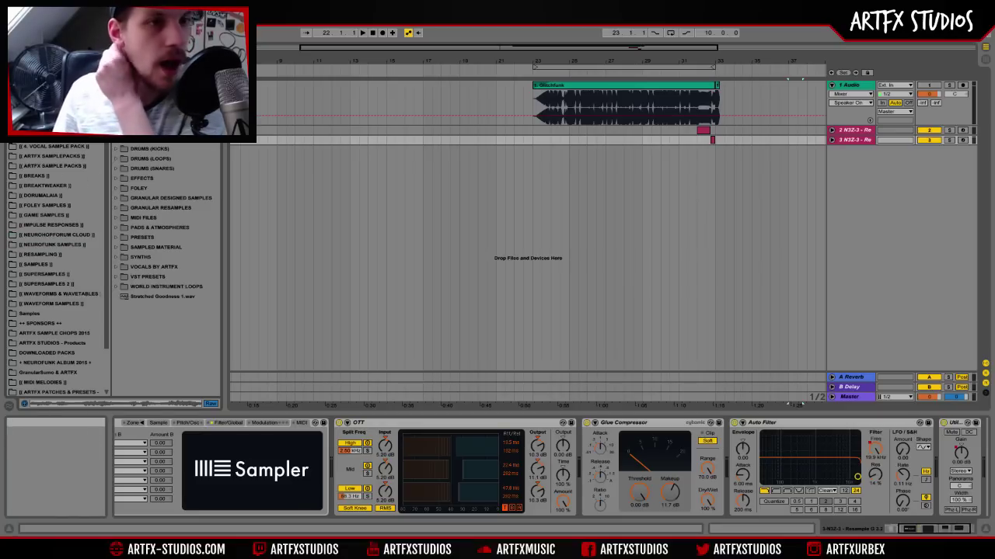
{"action": "left_click_drag", "start_coordinate": [225, 120], "coordinate": [307, 120]}
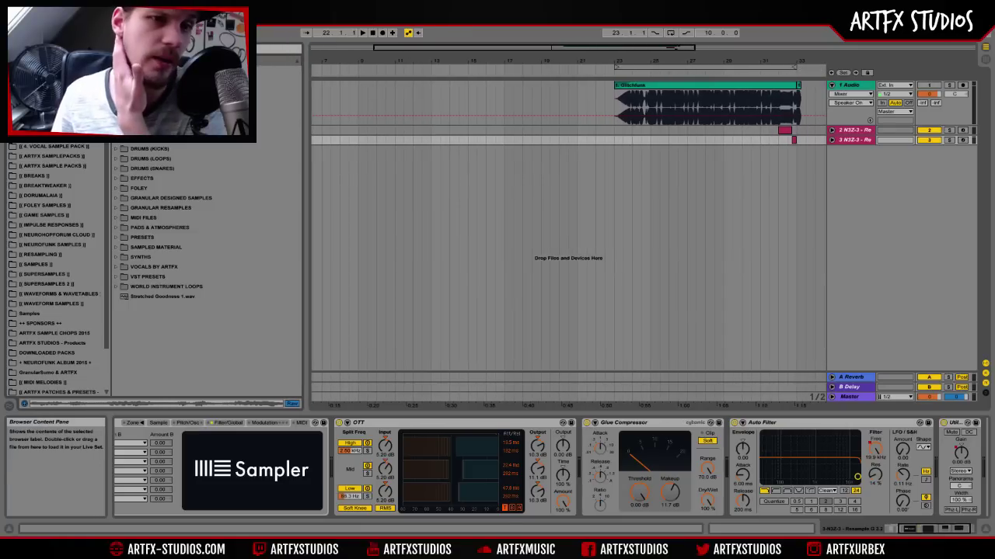
{"action": "left_click", "coordinate": [178, 90]}
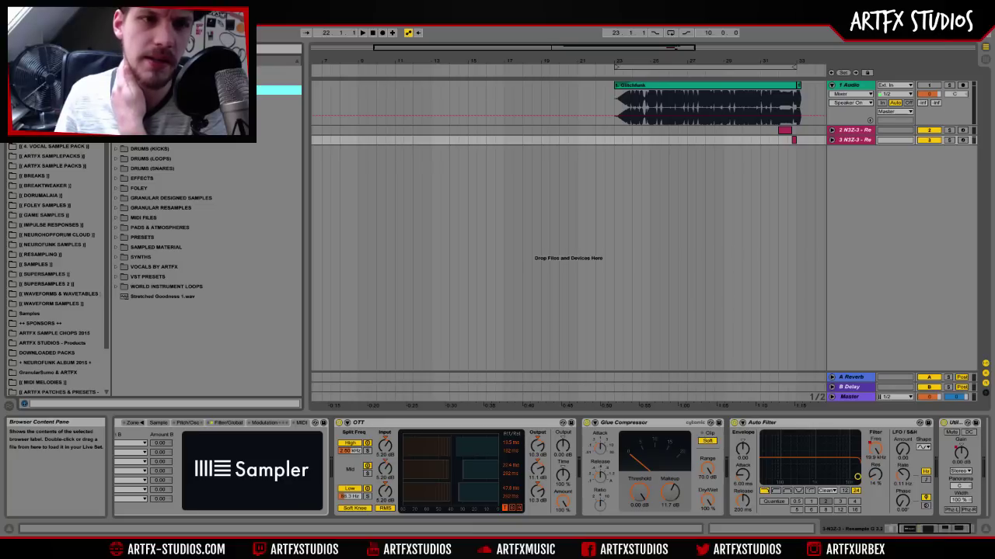
{"action": "left_click", "coordinate": [116, 90]}
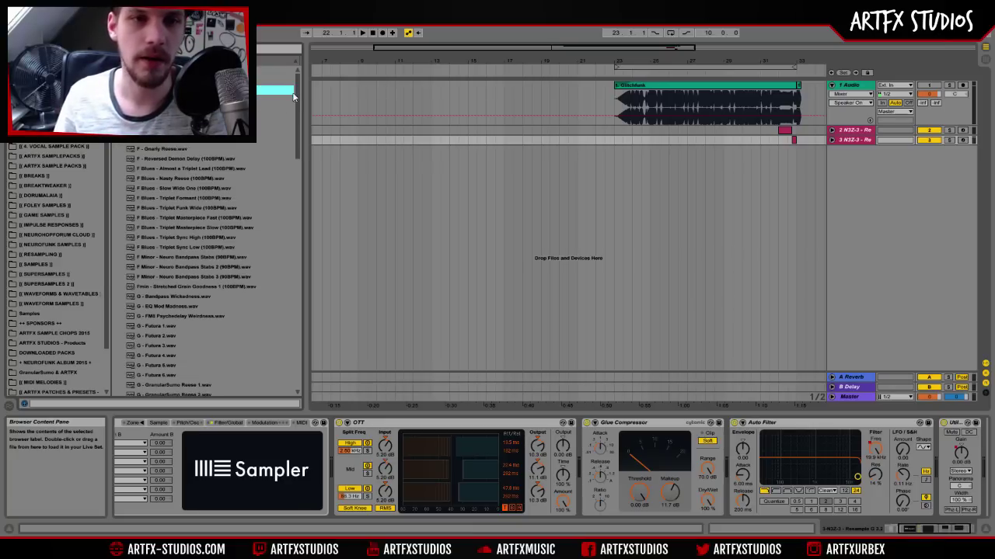
{"action": "scroll", "coordinate": [298, 117], "scroll_direction": "down", "scroll_amount": 10}
{"action": "left_click_drag", "start_coordinate": [293, 164], "coordinate": [325, 69]}
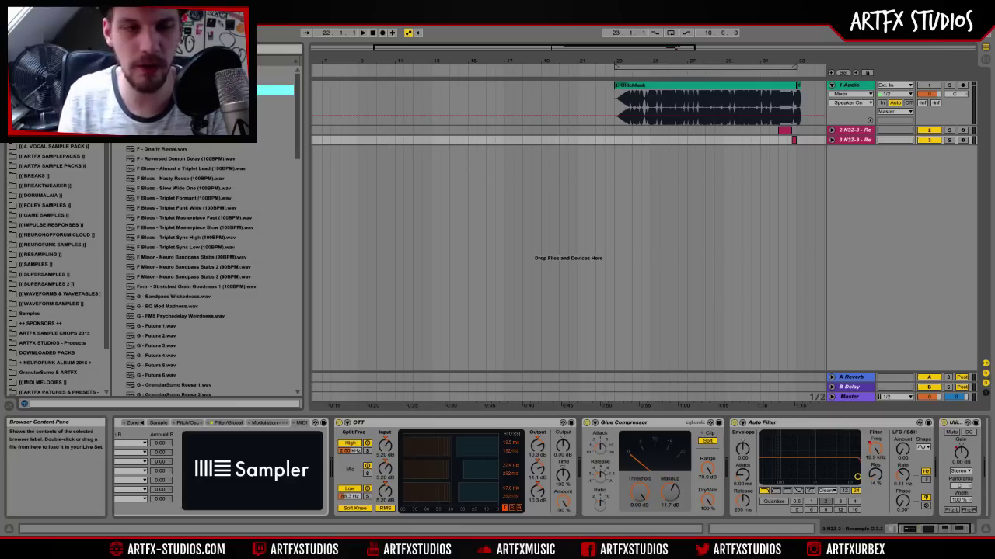
Audition successive samples in the expanded bass folder, including F - Gnarly Reese and F Blues - Triplet Masterpiece Slow
{"action": "key", "text": "Down"}
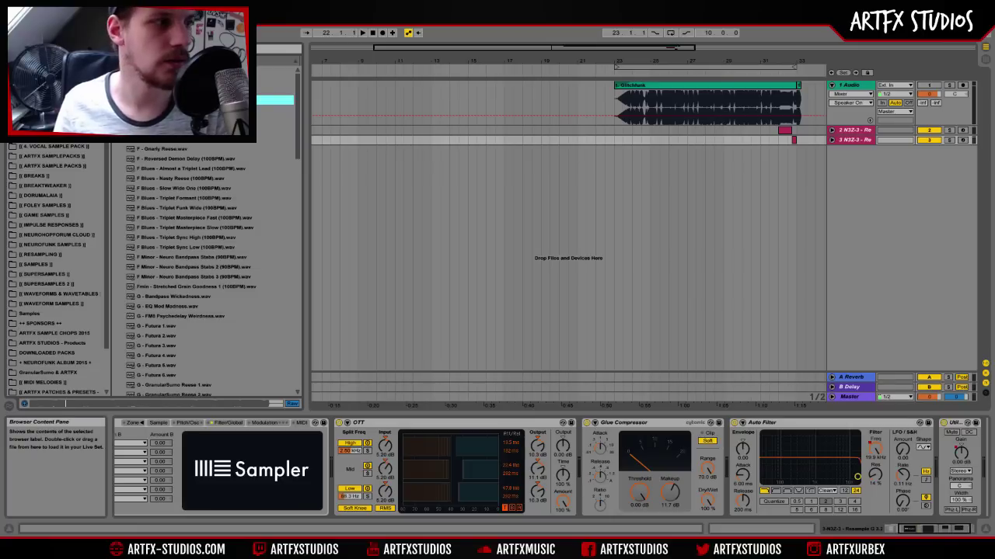
{"action": "key", "text": "Down"}
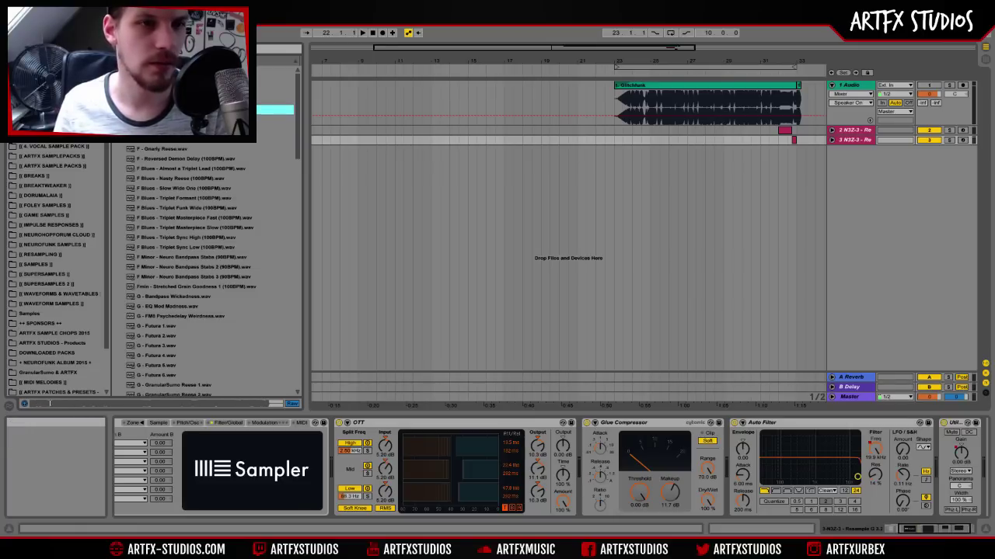
{"action": "key", "text": "Down"}
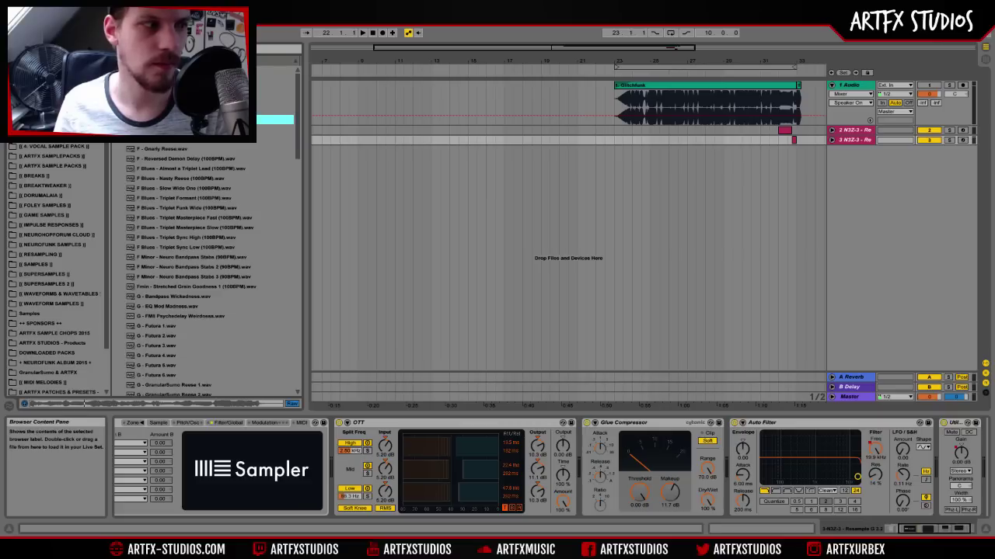
{"action": "key", "text": "Down"}
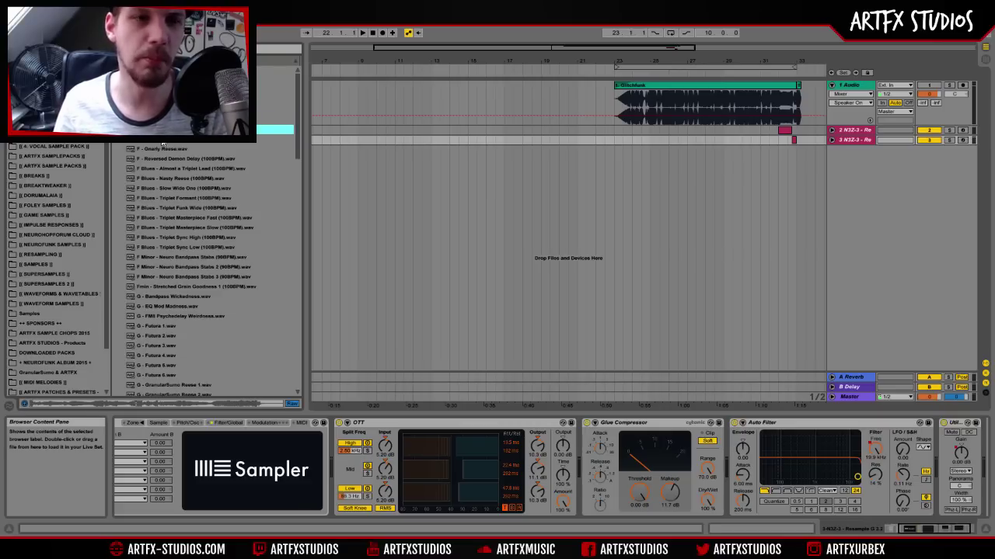
{"action": "key", "text": "Down"}
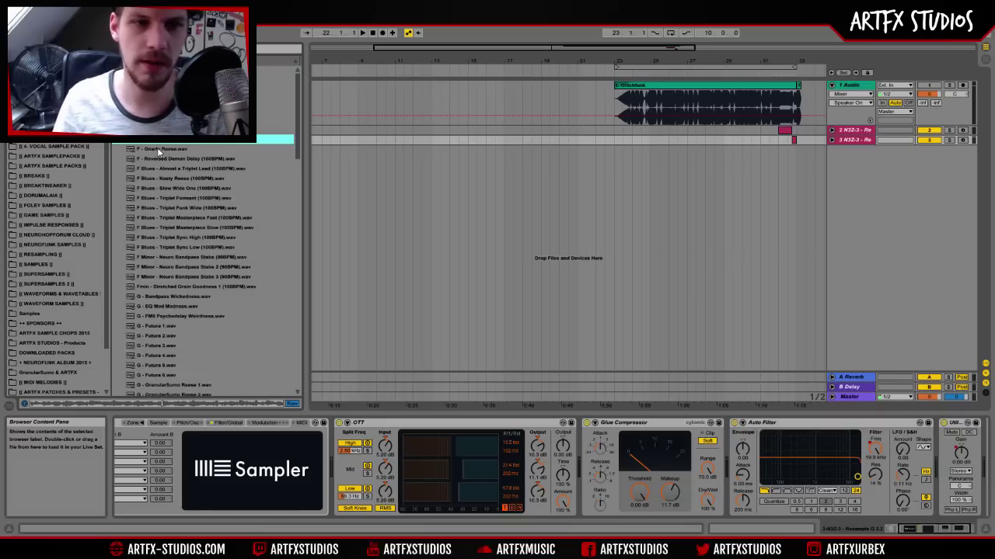
{"action": "key", "text": "Down"}
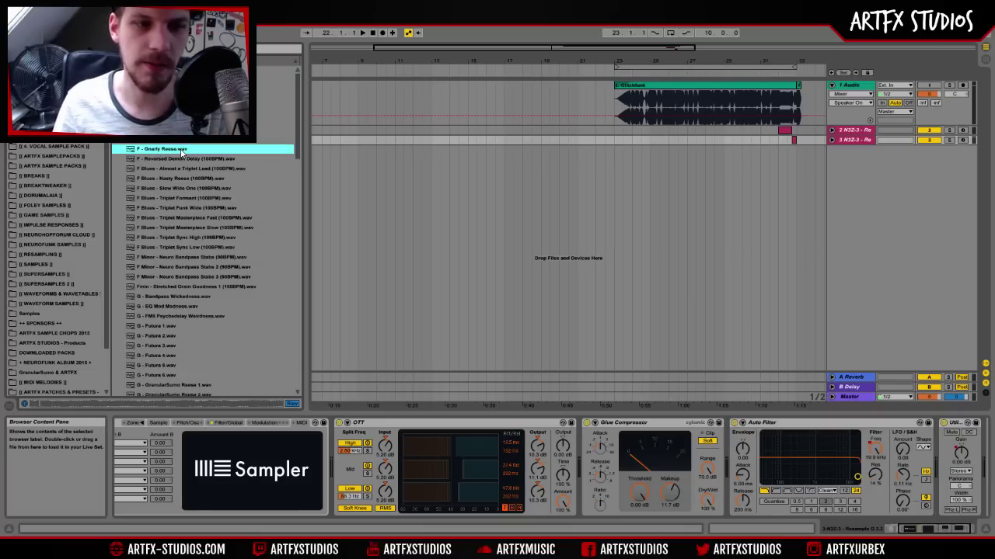
{"action": "left_click", "coordinate": [159, 226]}
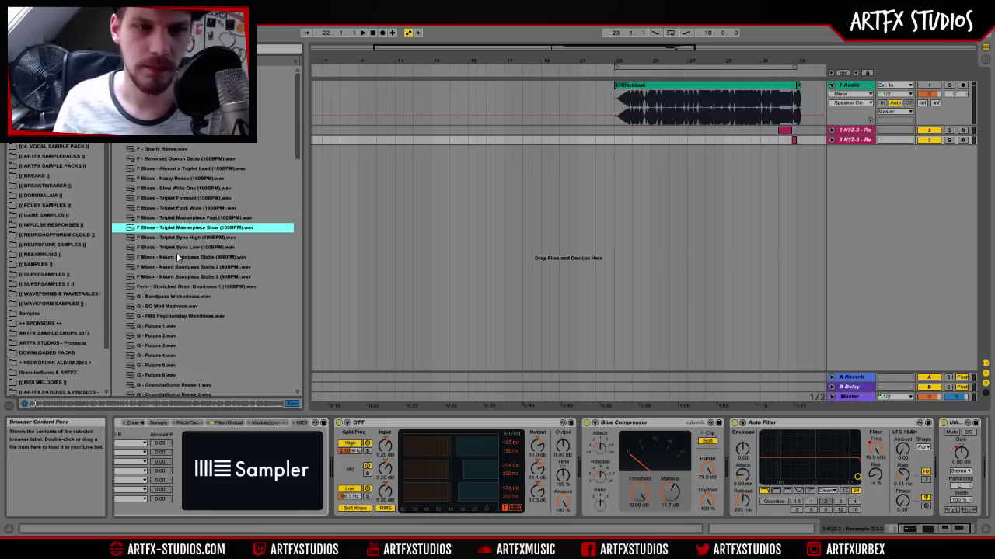
{"action": "left_click", "coordinate": [176, 251]}
Audition samples further down, including G - Neuro Wide Mods 6 and Gmin - Stretched Grain Goodness 2, and select the BASS (ONESHOTS) folder
{"action": "left_click_drag", "start_coordinate": [299, 115], "coordinate": [300, 193]}
{"action": "left_click", "coordinate": [188, 222]}
{"action": "left_click", "coordinate": [210, 97]}
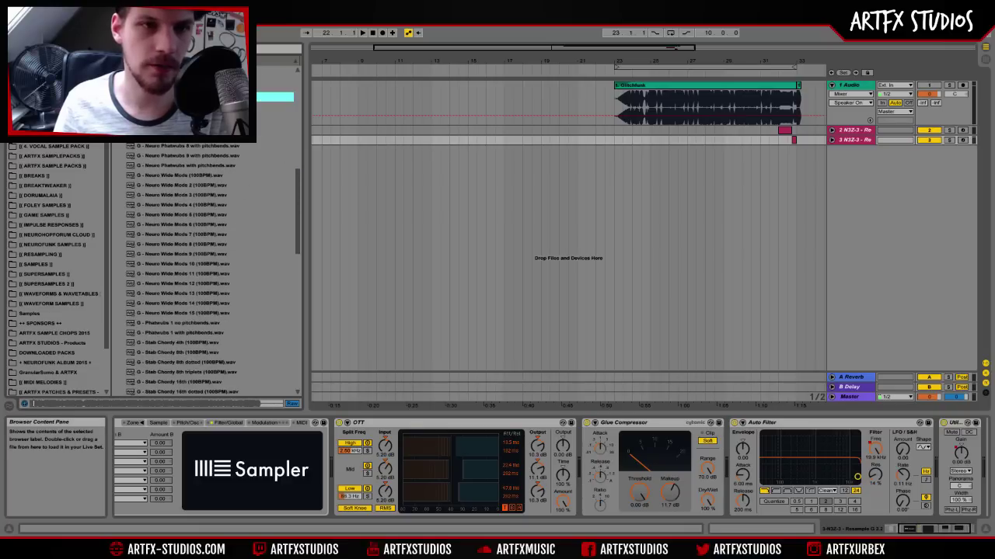
{"action": "left_click", "coordinate": [195, 223]}
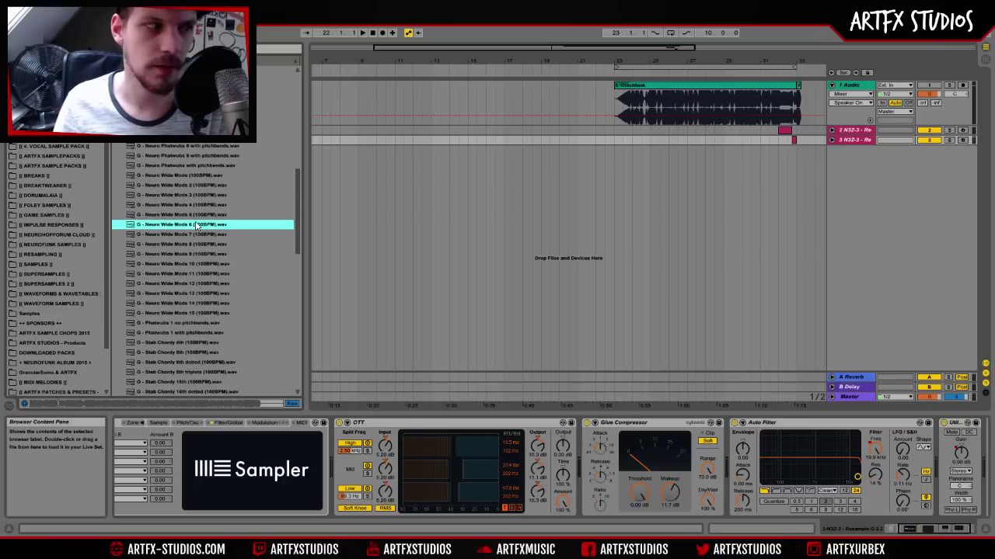
{"action": "left_click_drag", "start_coordinate": [297, 203], "coordinate": [291, 305]}
{"action": "left_click", "coordinate": [212, 338]}
{"action": "left_click", "coordinate": [175, 280]}
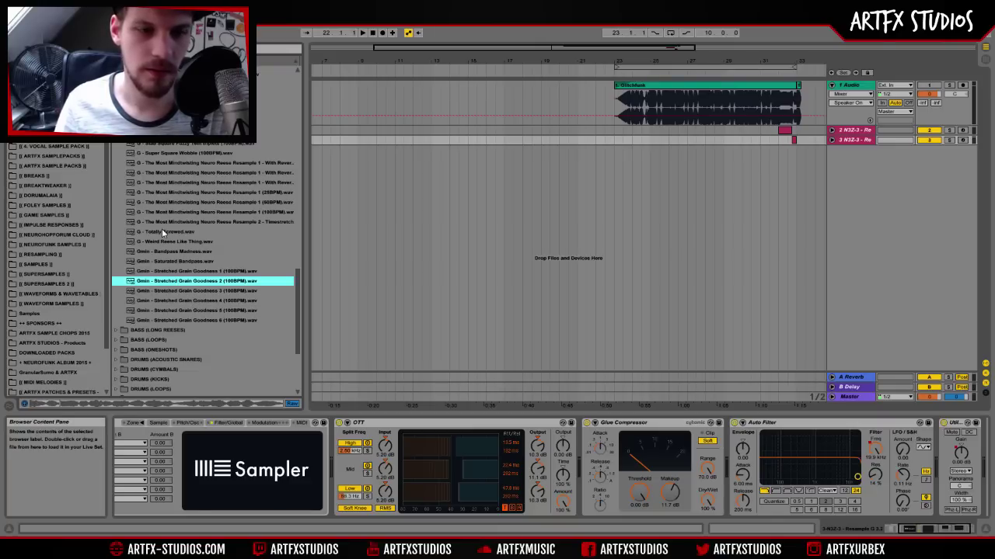
{"action": "left_click", "coordinate": [155, 350]}
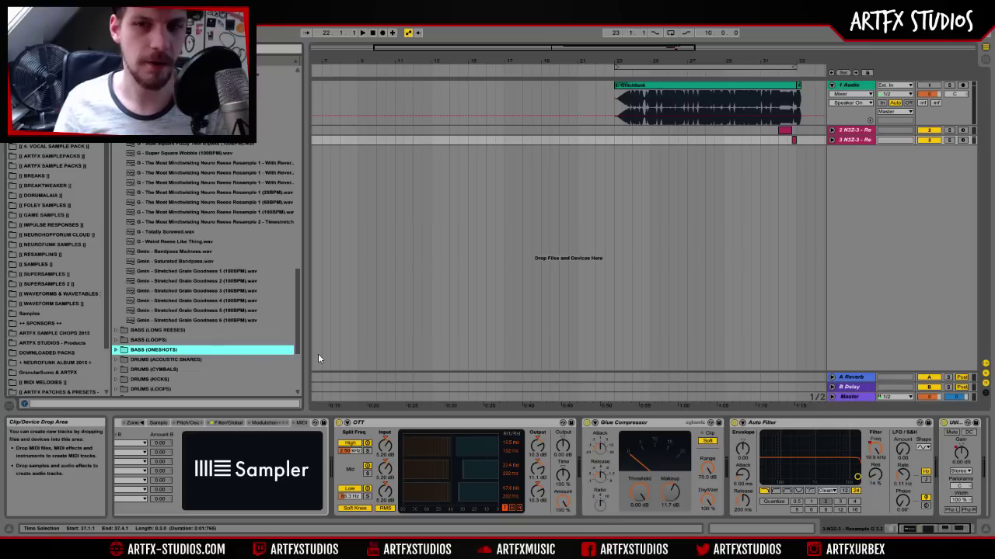